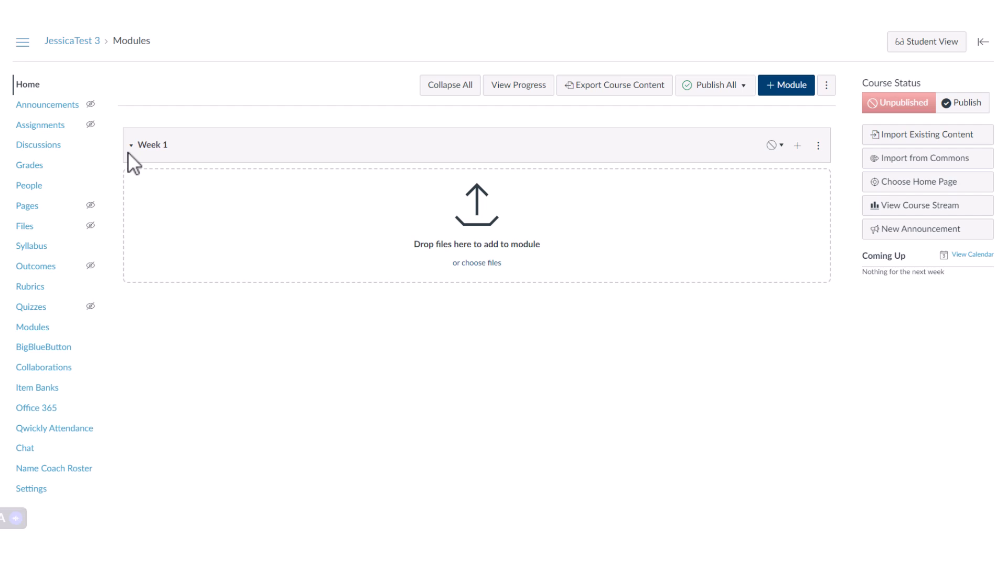
Step: Start a new quiz in the course's Quizzes section using the New Quizzes engine
left_click(29, 307)
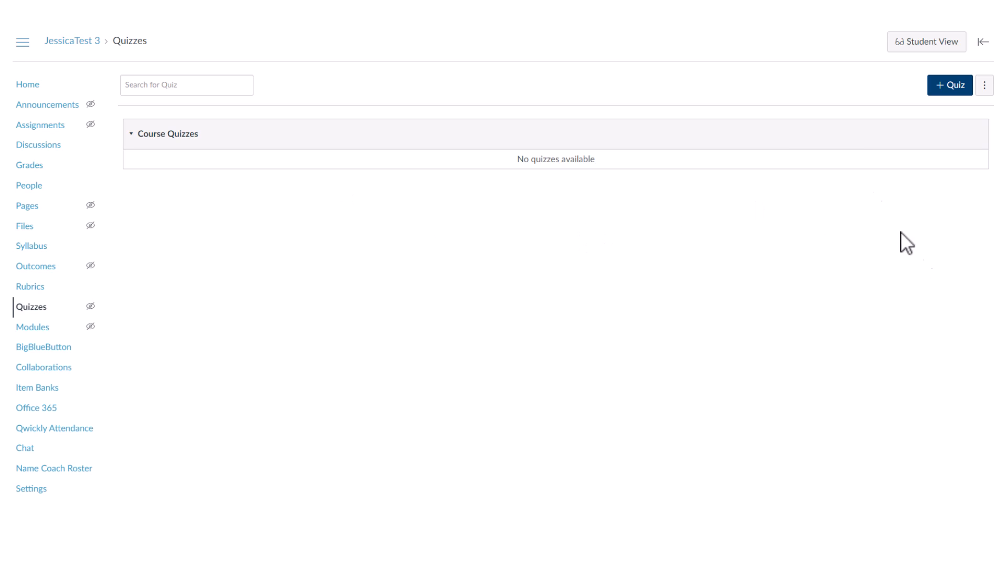
left_click(942, 92)
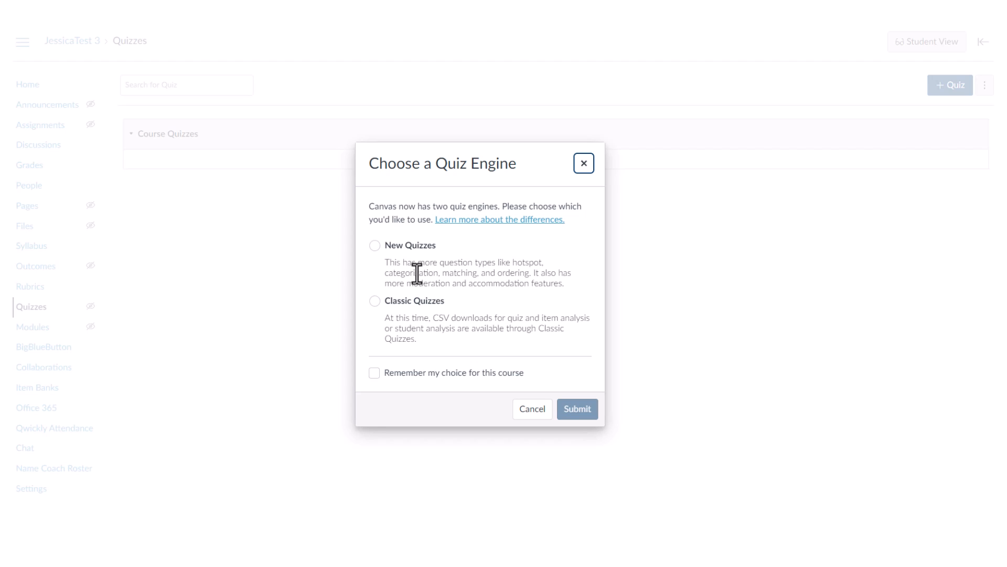
left_click(374, 245)
left_click(577, 414)
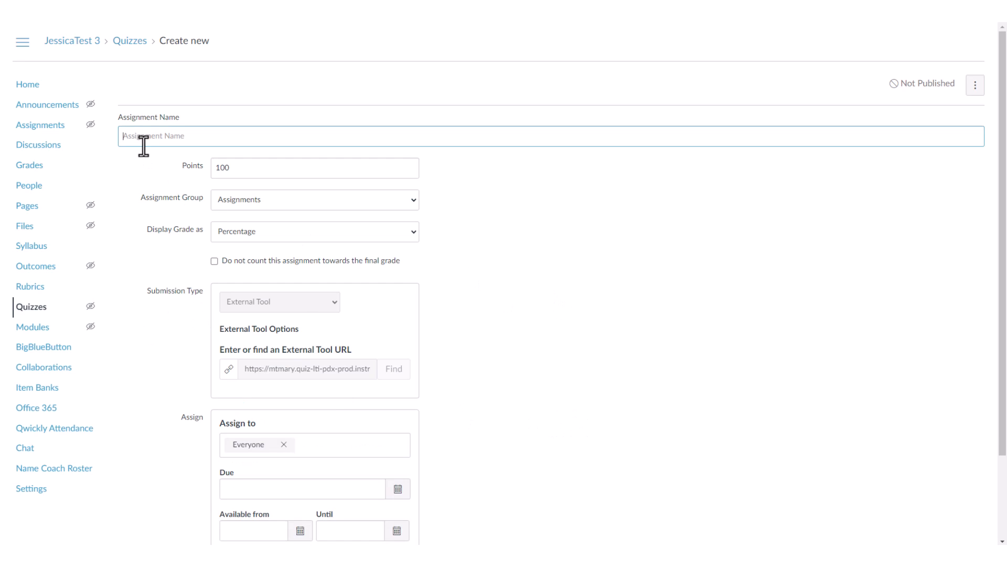
Step: Name the quiz "Quiz 1 - More details about the Section", with 100 points, the Assignments group and Percentage grade display
type("Quiz 1 - More details about the Section")
left_click_drag(261, 168, 211, 172)
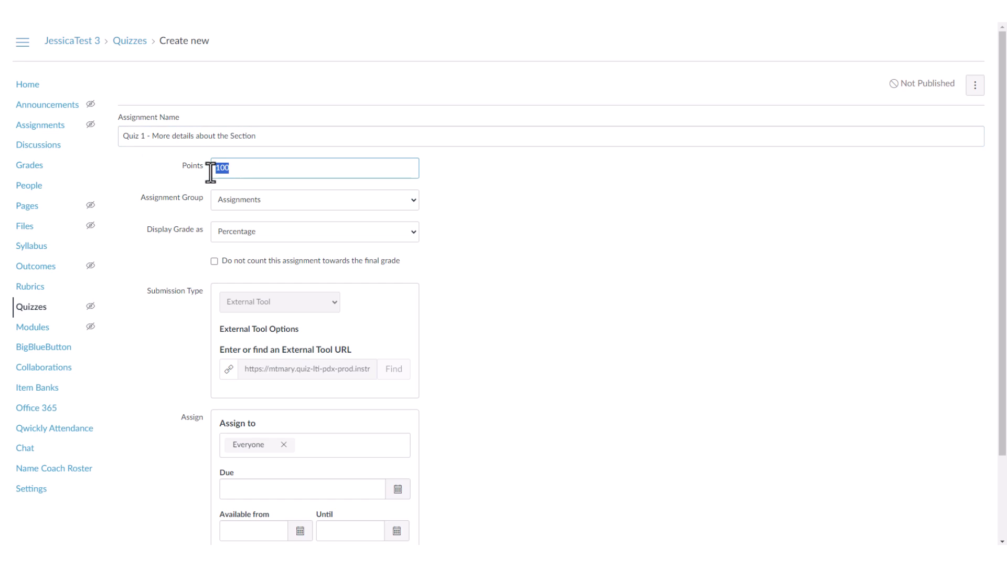
left_click(291, 204)
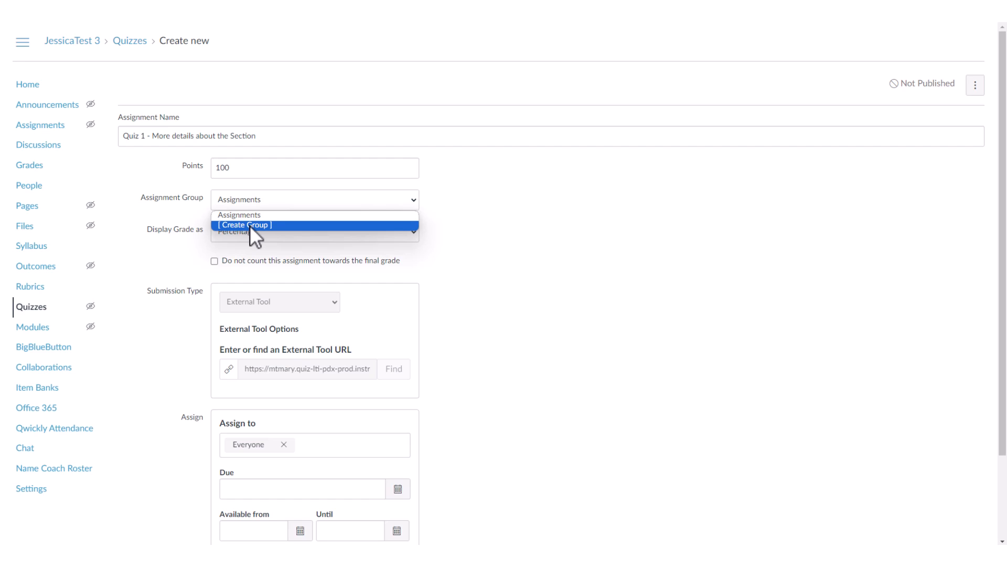
left_click(284, 218)
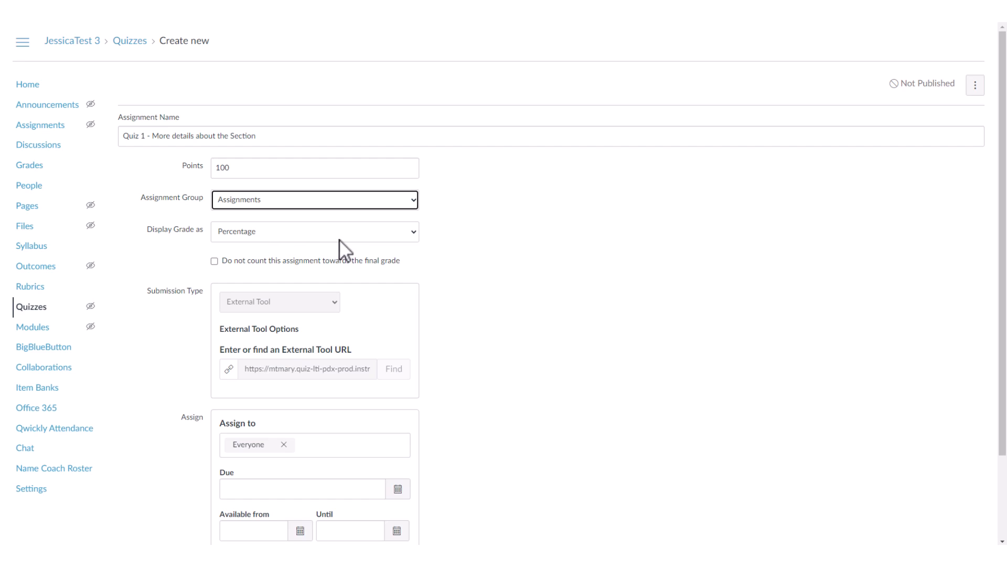
left_click(400, 235)
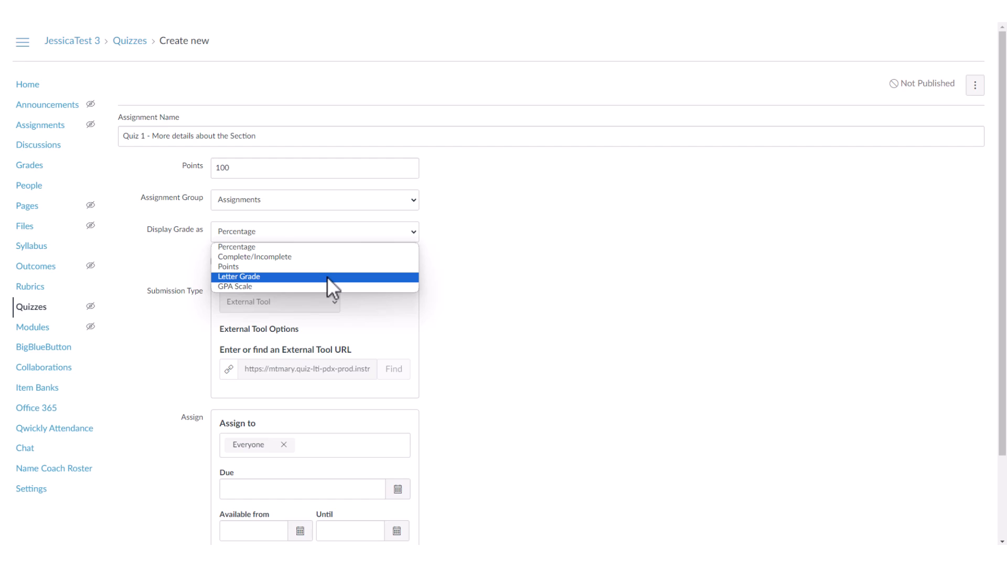
left_click(303, 248)
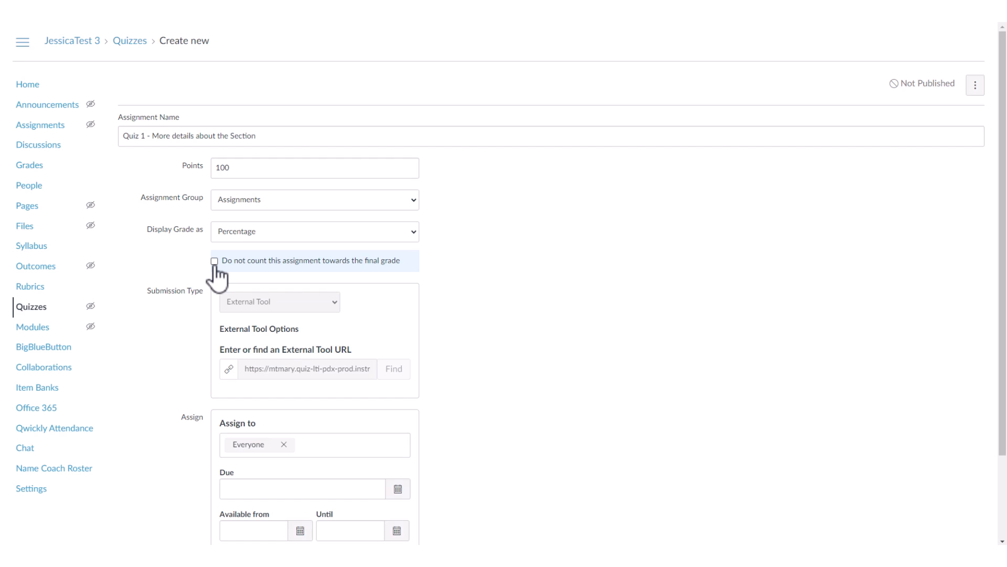
Step: Set the quiz's due date to Oct 31, 2023, 11:59 PM for everyone
scroll(512, 367, "down", 2)
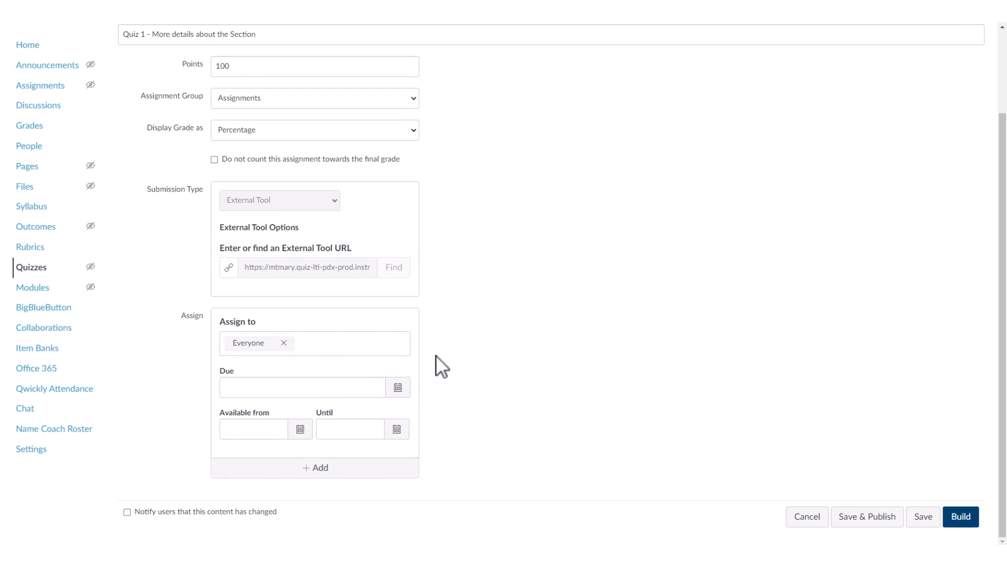
left_click(398, 387)
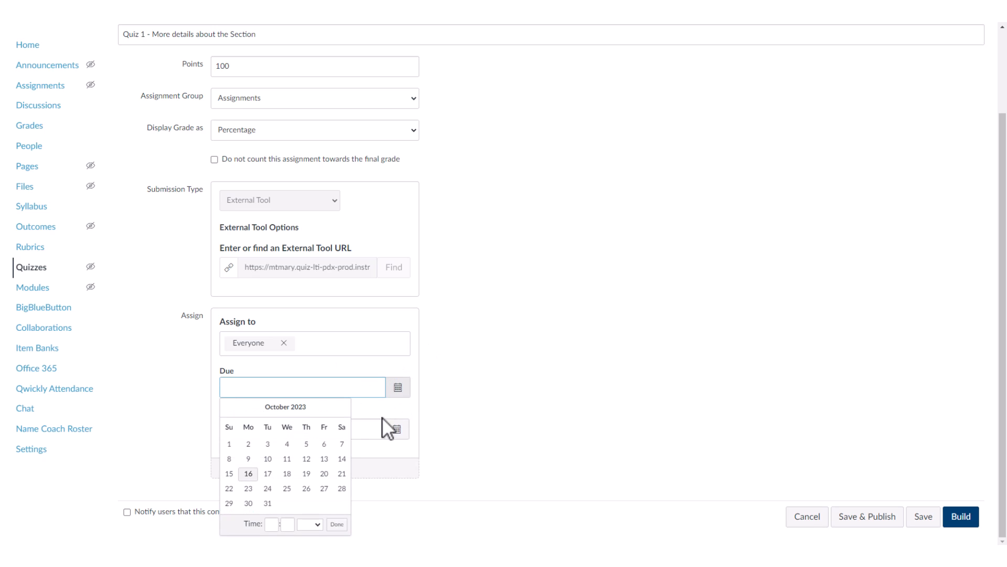
left_click(268, 503)
left_click(476, 350)
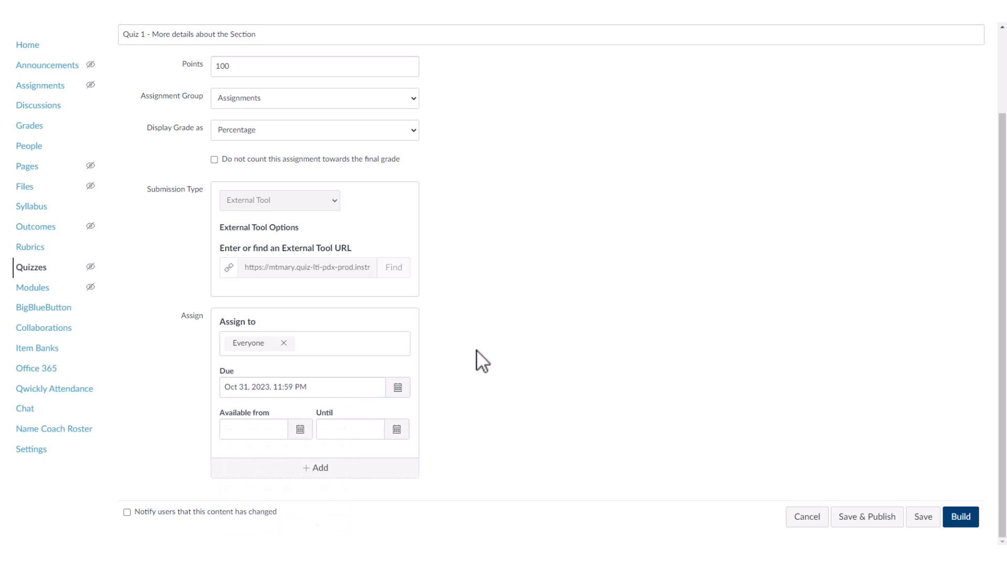
Step: Make the quiz available from Oct 16, 2023 until Oct 31, 2023
left_click(300, 429)
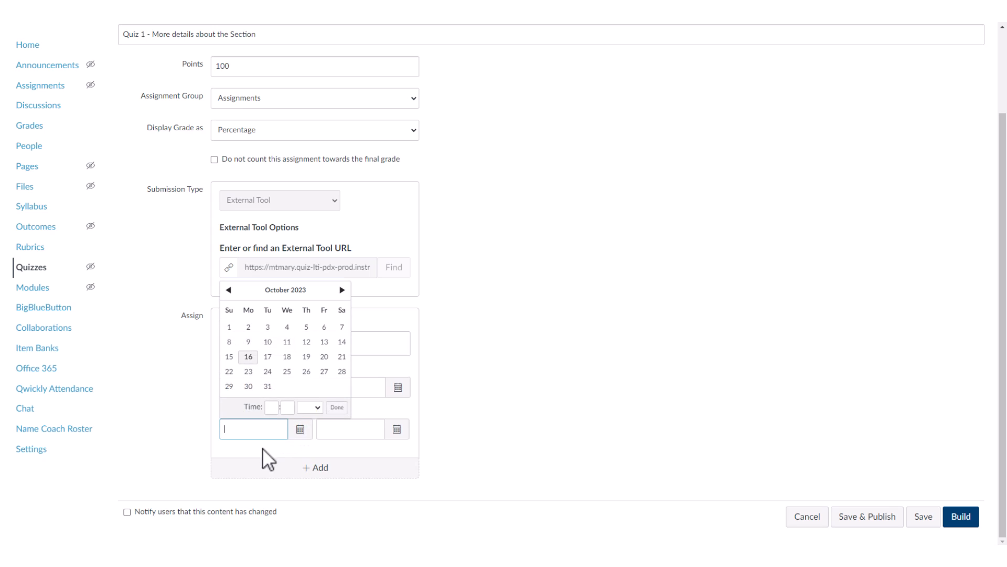
left_click(248, 357)
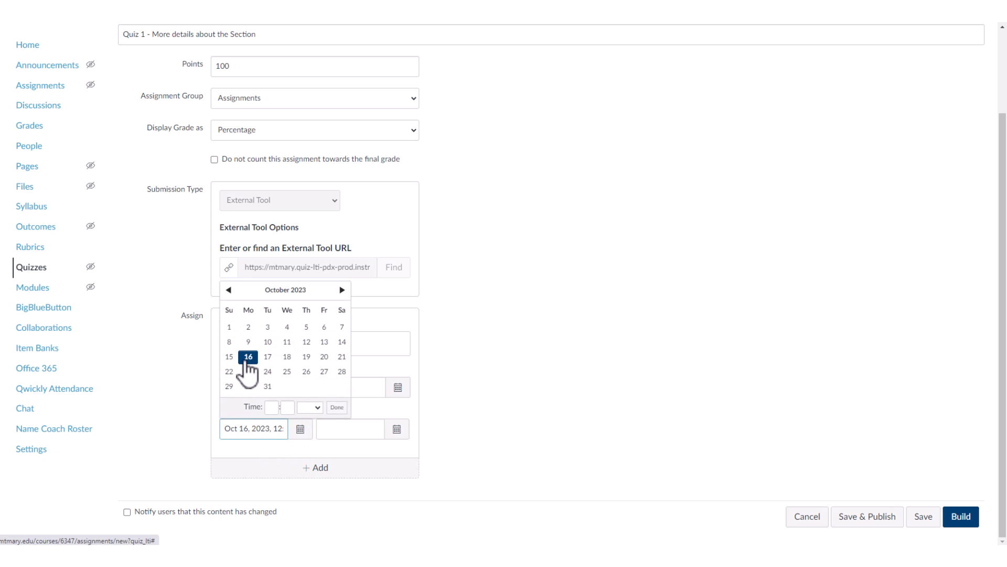
left_click(367, 436)
left_click(398, 432)
left_click(365, 388)
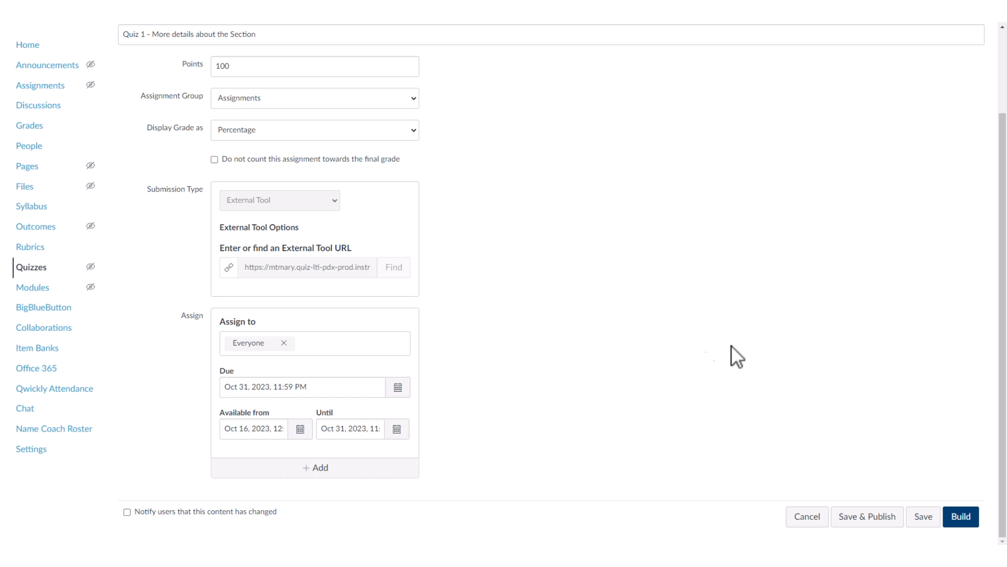
Step: Review the quiz details and save them without publishing
scroll(465, 336, "up", 3)
scroll(990, 328, "down", 3)
left_click(928, 518)
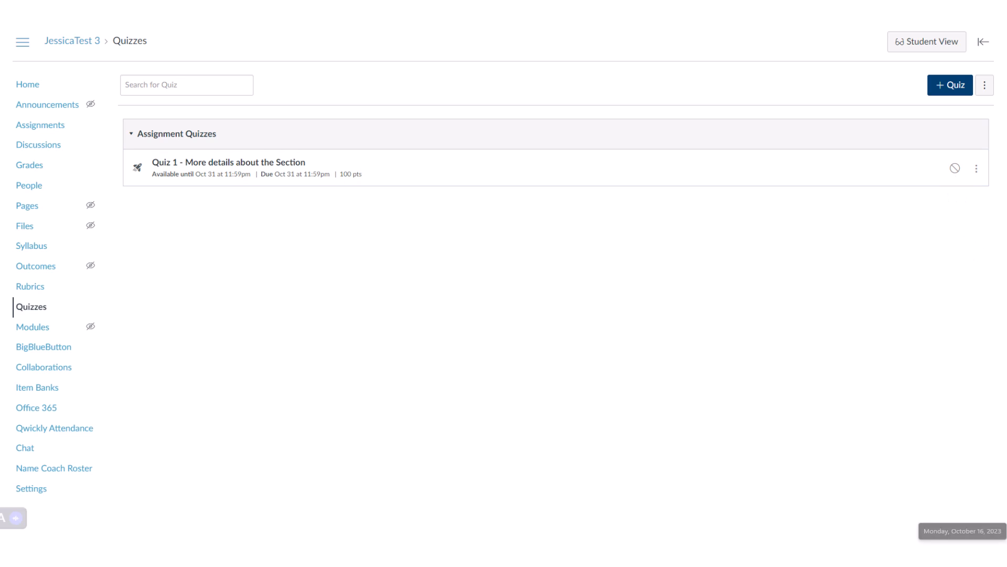
Step: Reopen Quiz 1 from the quiz list and enter its question builder
left_click(219, 173)
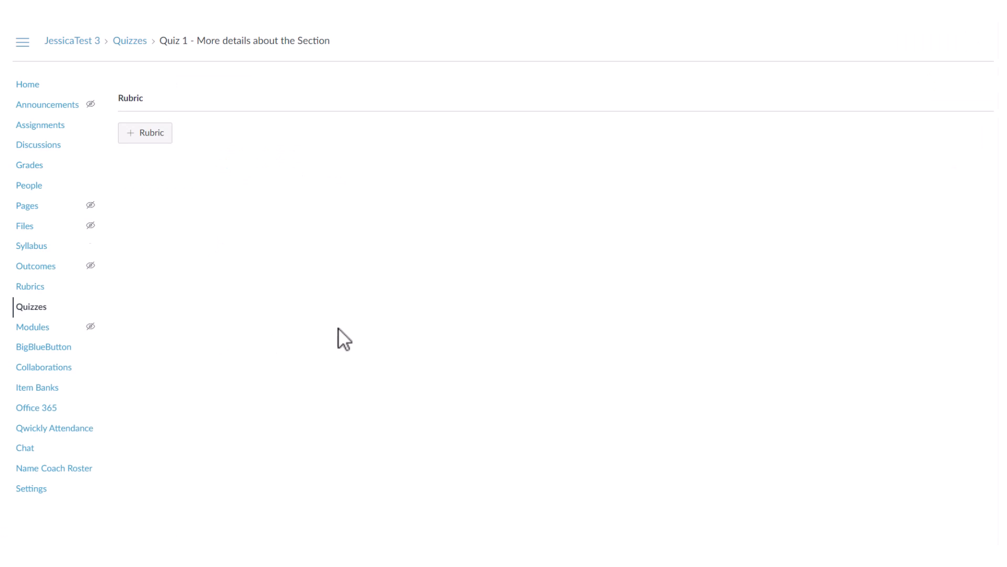
scroll(771, 382, "down", 3)
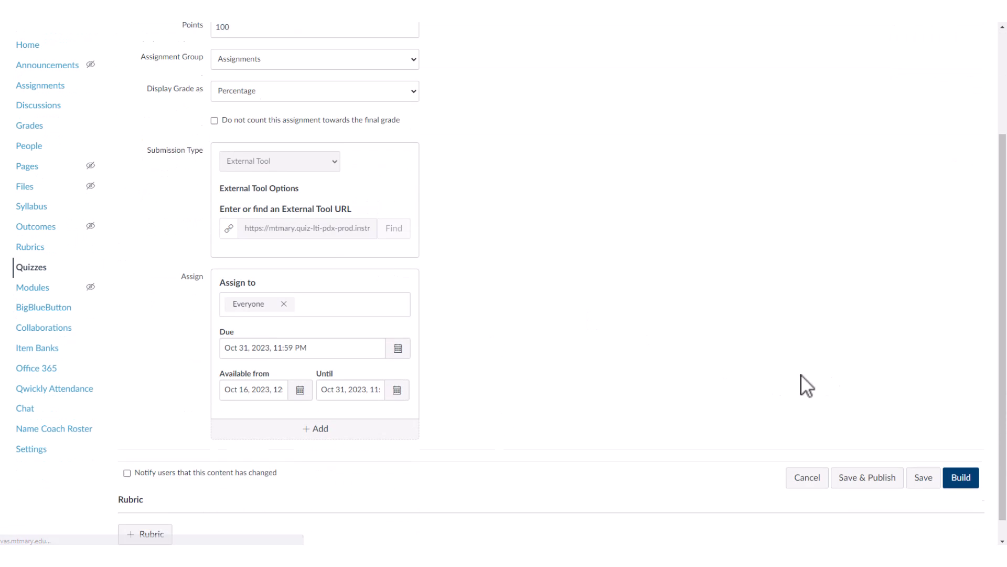
left_click(960, 456)
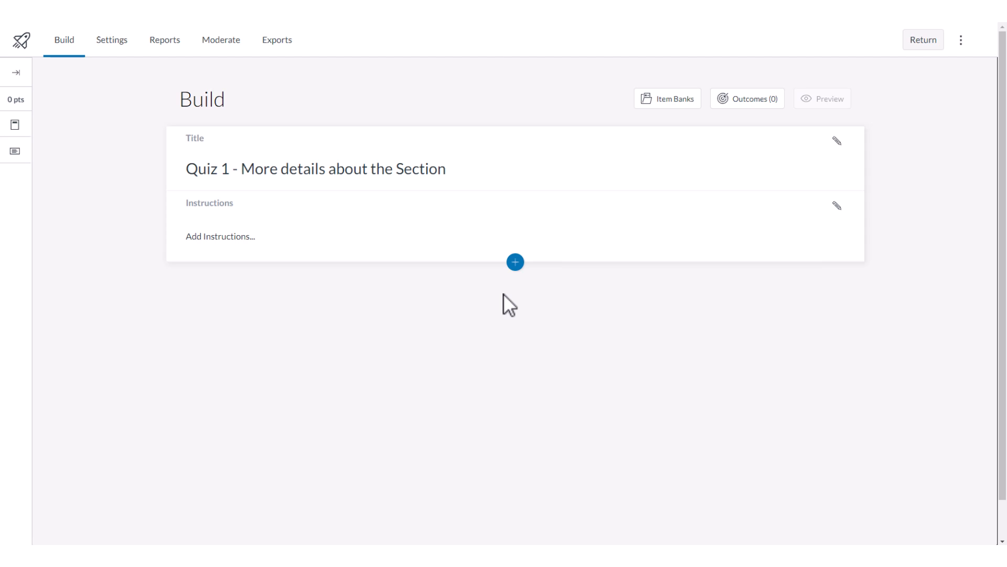
Step: In the quiz settings, shuffle questions and answers, and show one question at a time with backtracking disallowed
left_click(120, 48)
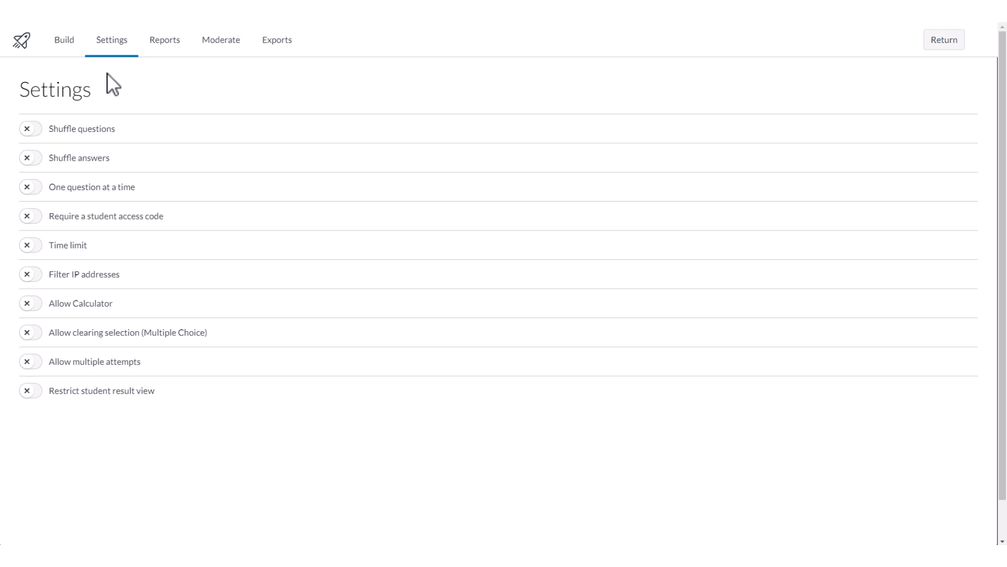
left_click(29, 131)
left_click(39, 159)
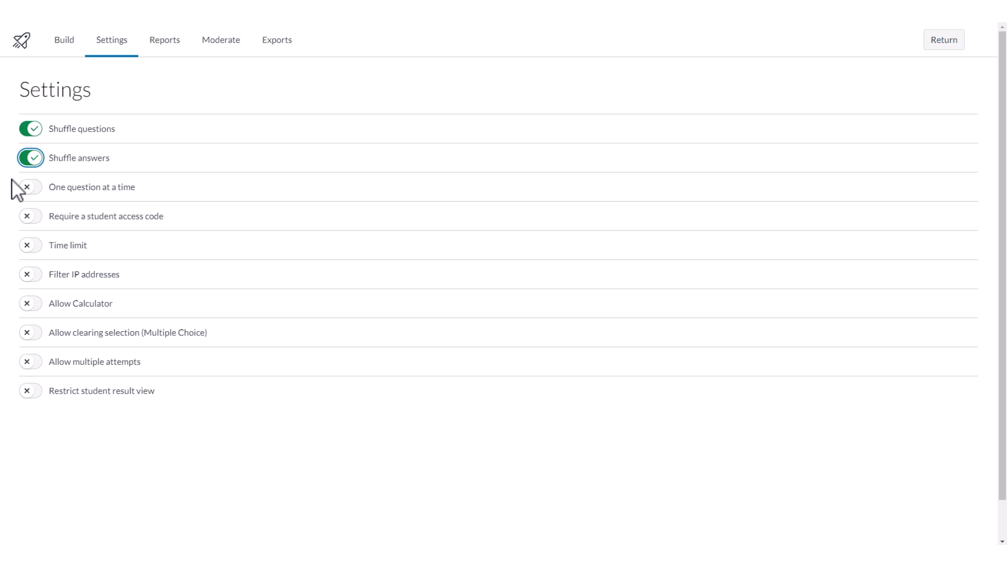
left_click(31, 188)
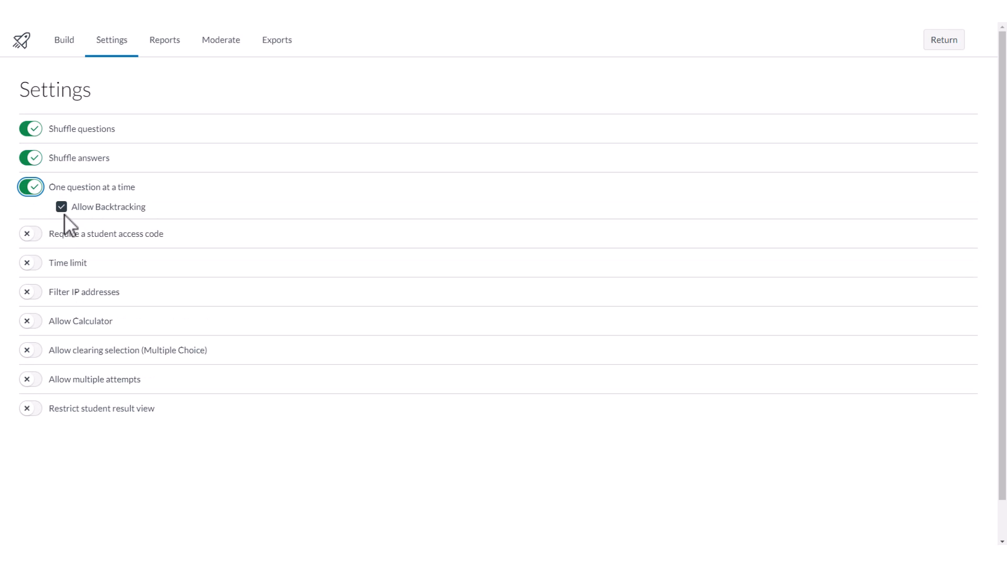
left_click(61, 209)
Step: Allow a Basic calculator and multiple attempts for the quiz
left_click(32, 325)
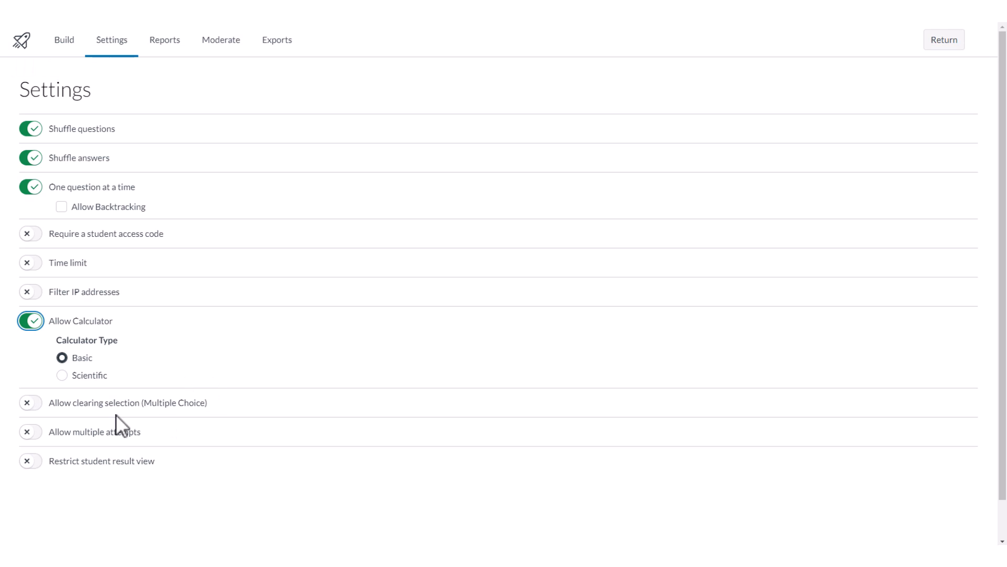
left_click(46, 435)
left_click(45, 437)
scroll(357, 389, "down", 1)
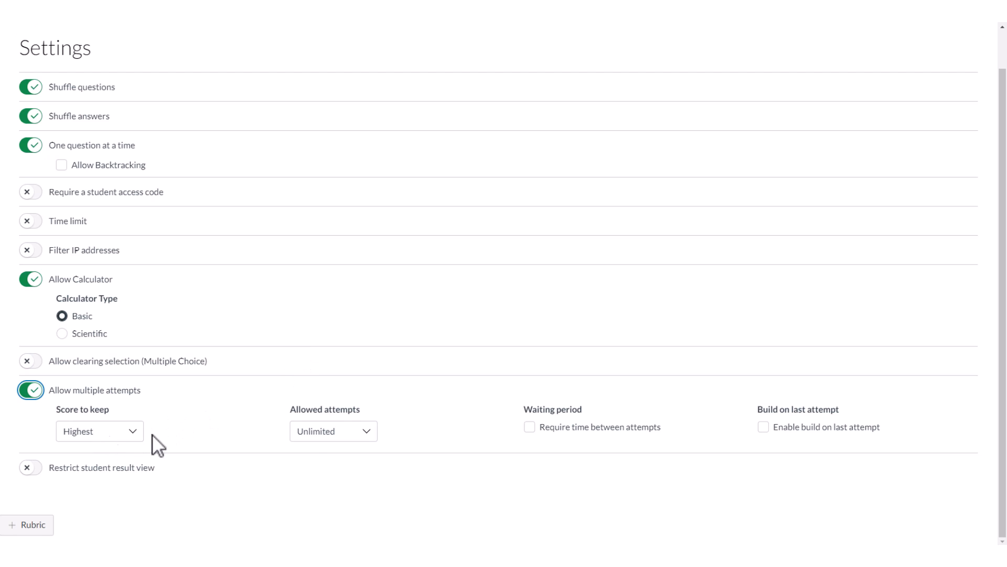
Step: Limit the allowed attempts to 2, leaving no required waiting period between attempts
left_click(319, 435)
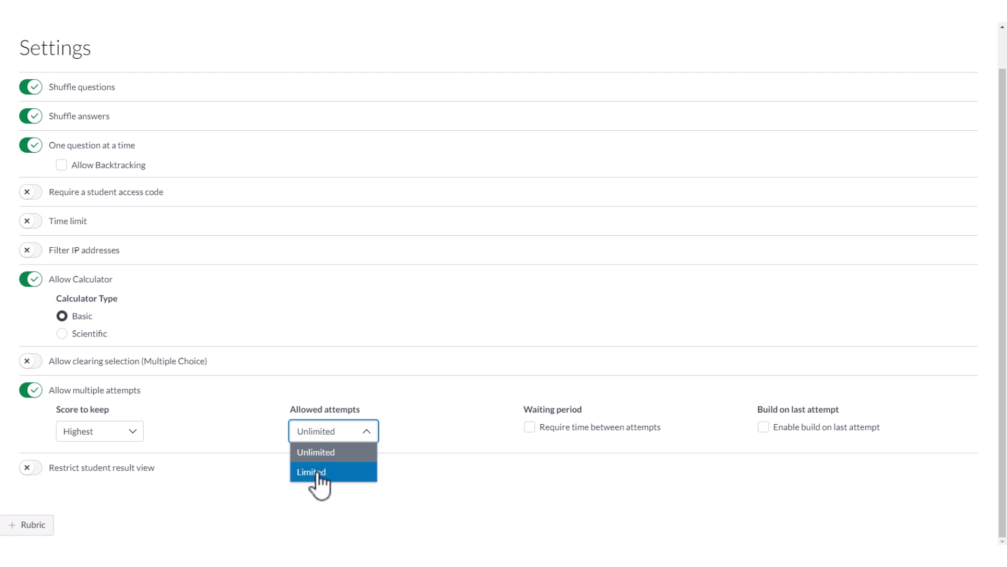
left_click(318, 473)
left_click(331, 477)
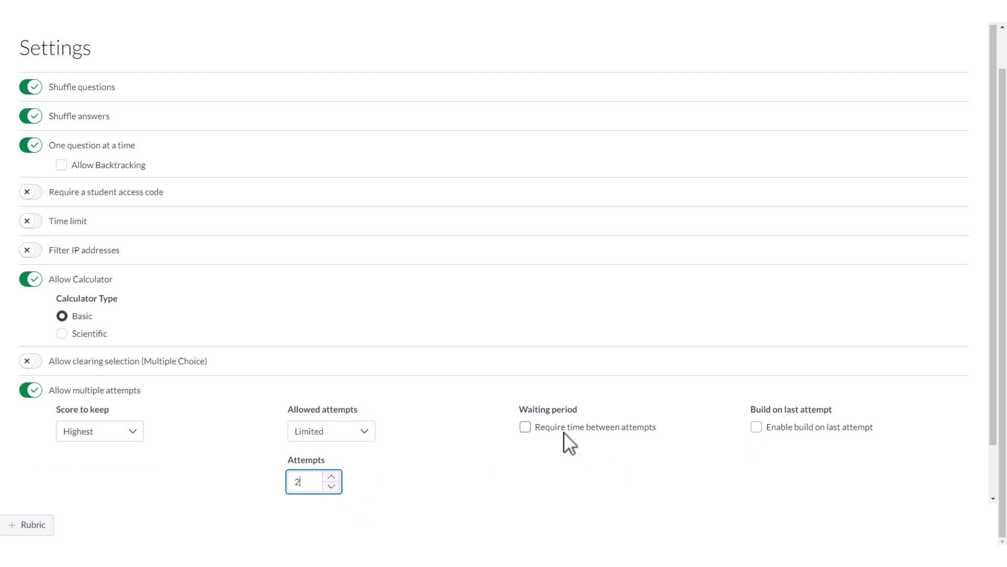
left_click(526, 427)
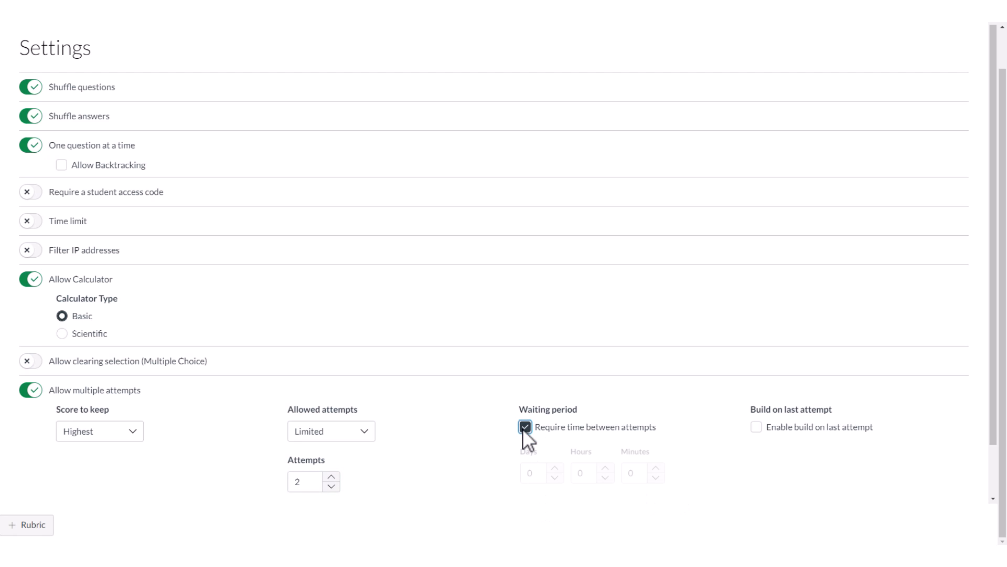
key("space")
Step: Set the score to keep for multiple attempts to Average
left_click(77, 432)
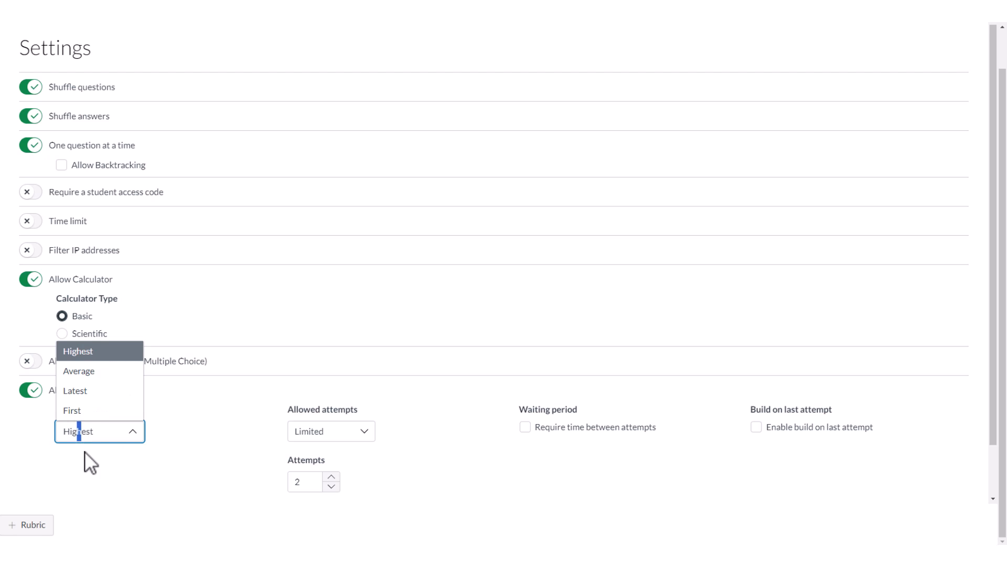
key("Escape")
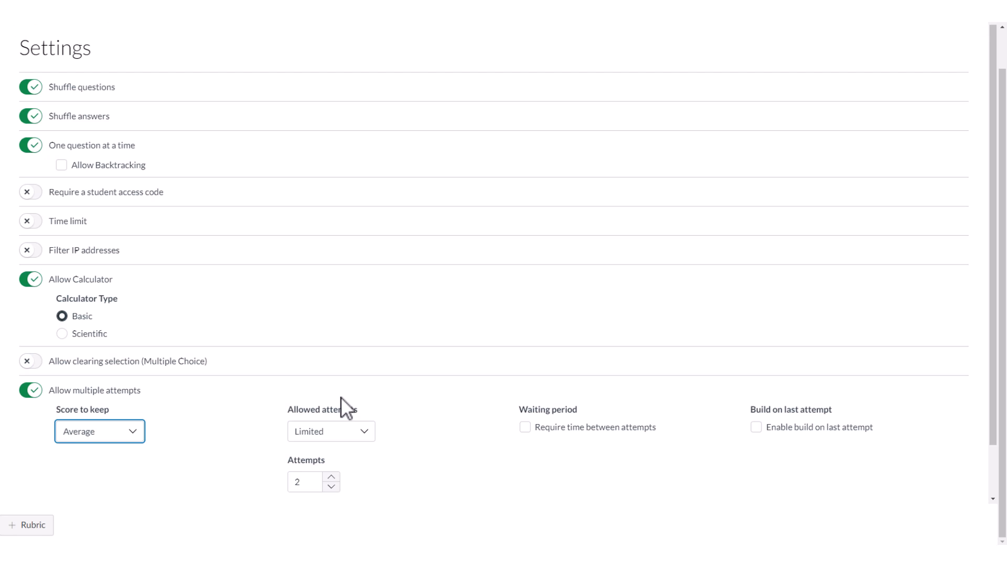
left_click(97, 431)
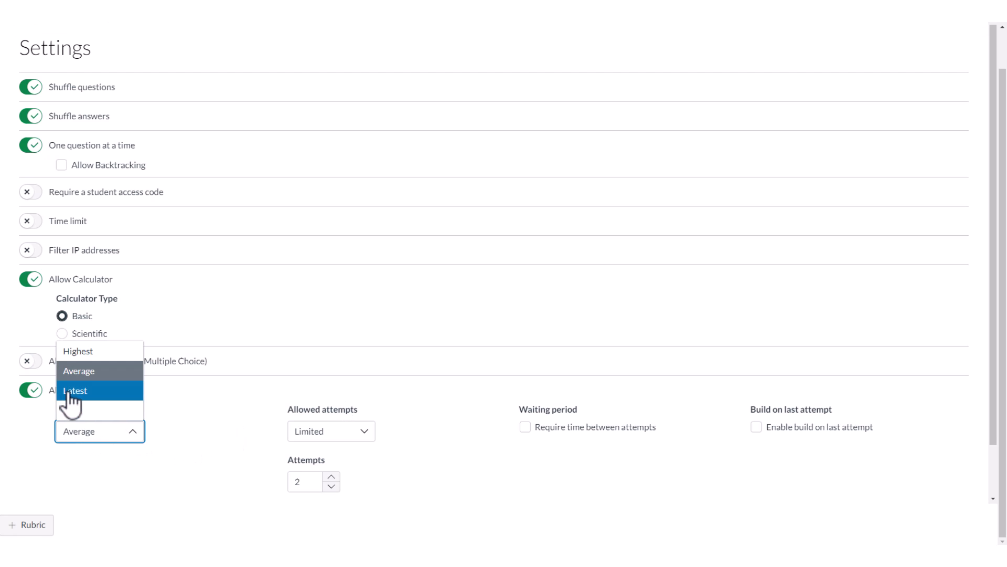
left_click(208, 429)
left_click(128, 443)
scroll(220, 440, "up", 1)
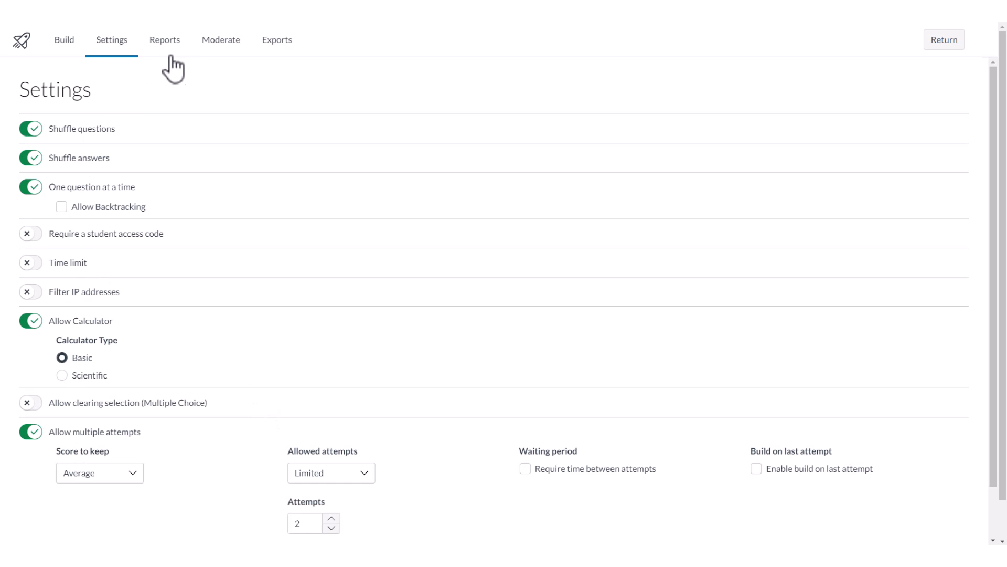
Step: Look through the quiz's reports, moderation and exports pages, and try opening SpeedGrader
left_click(164, 46)
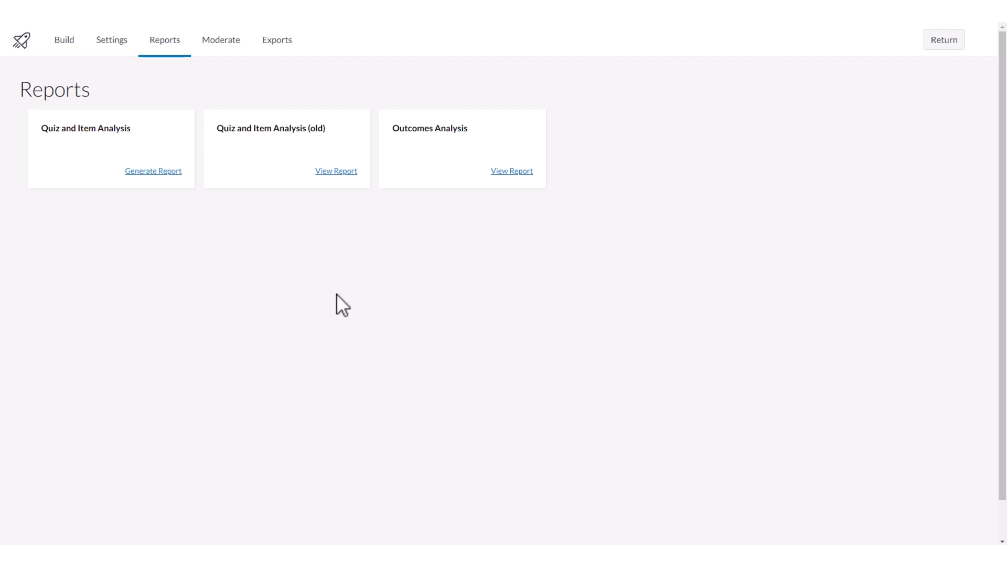
left_click(215, 55)
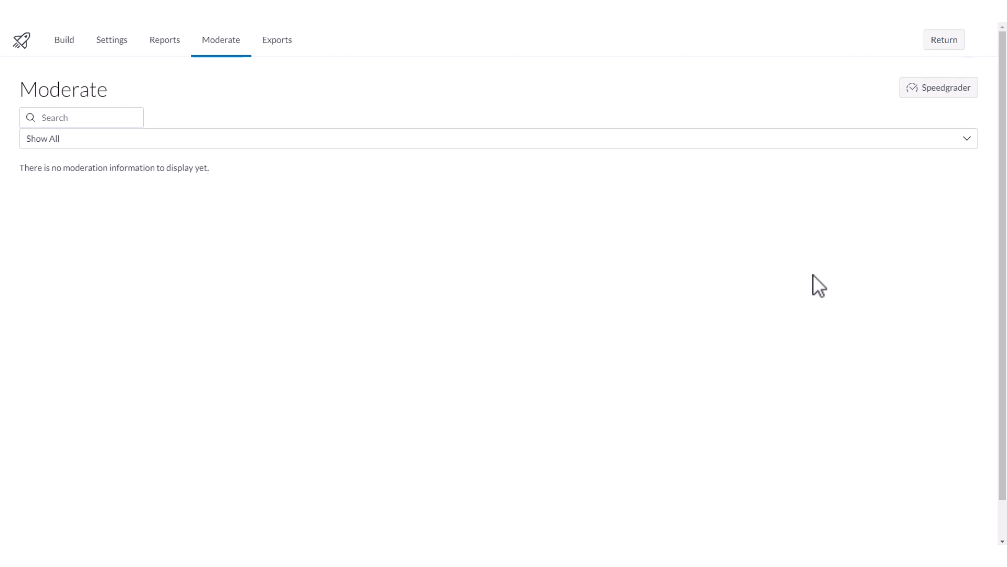
left_click(944, 93)
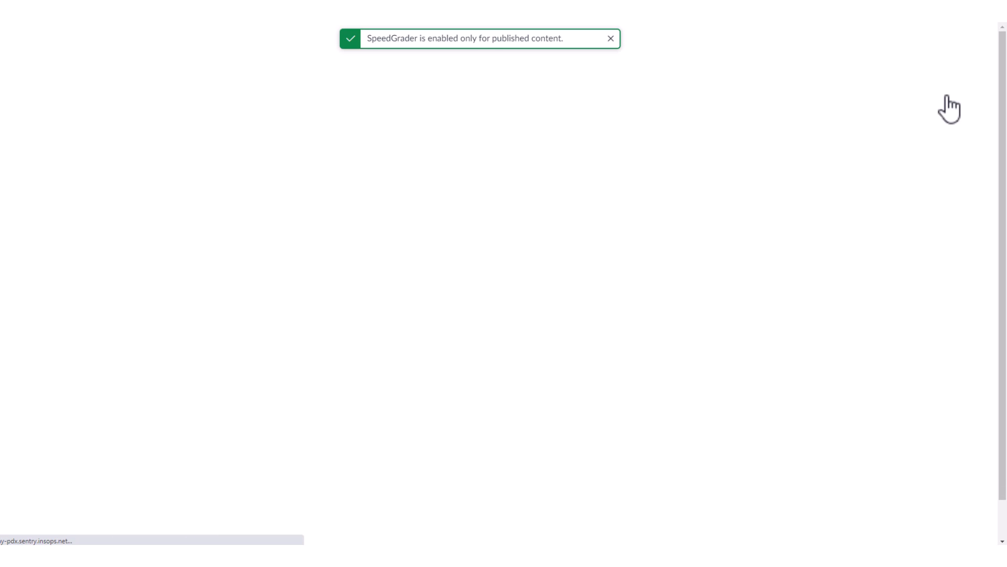
left_click(607, 40)
left_click(220, 41)
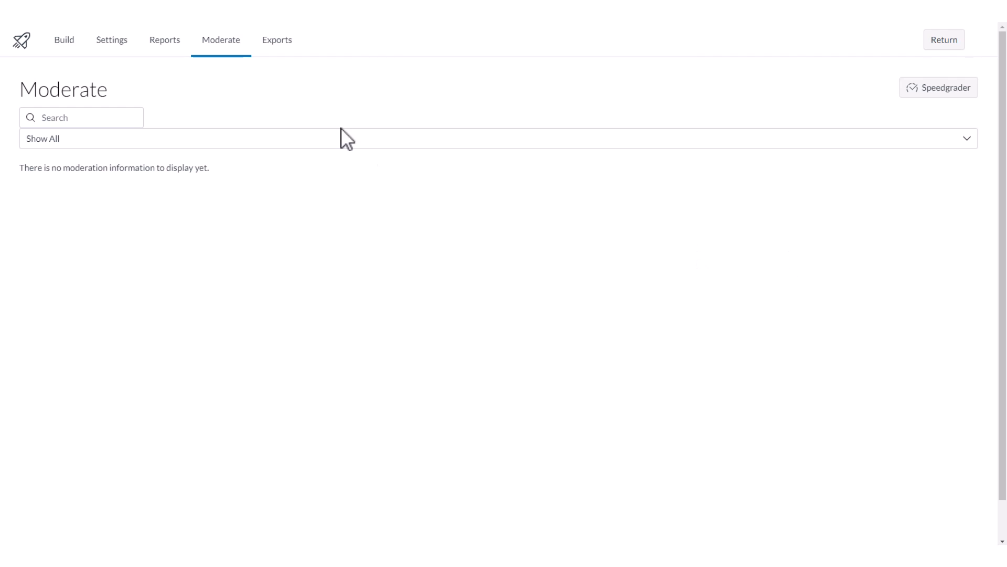
left_click(277, 40)
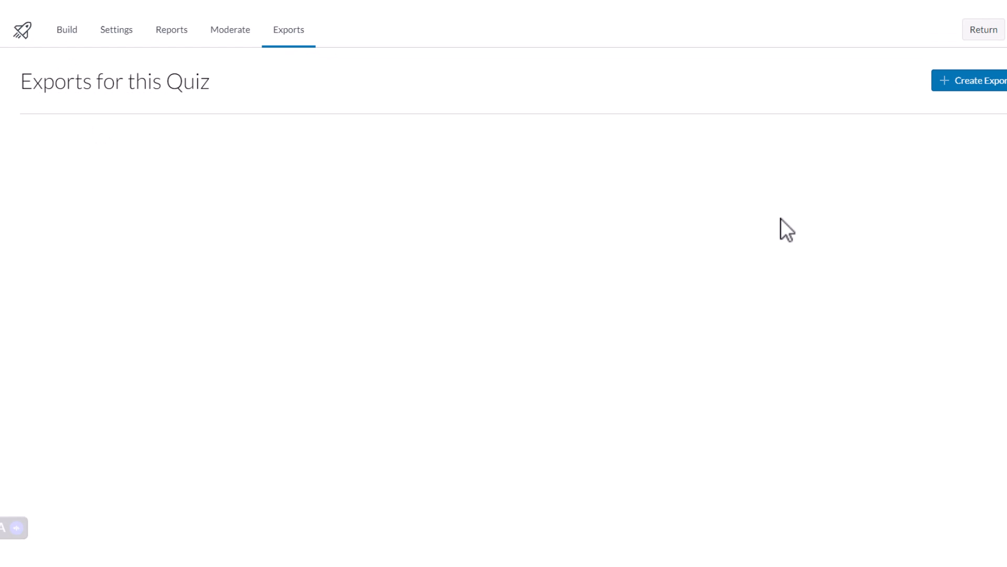
Step: Return to the quiz's Build page and look at its editable title and the instructions editor without changing them
left_click(68, 35)
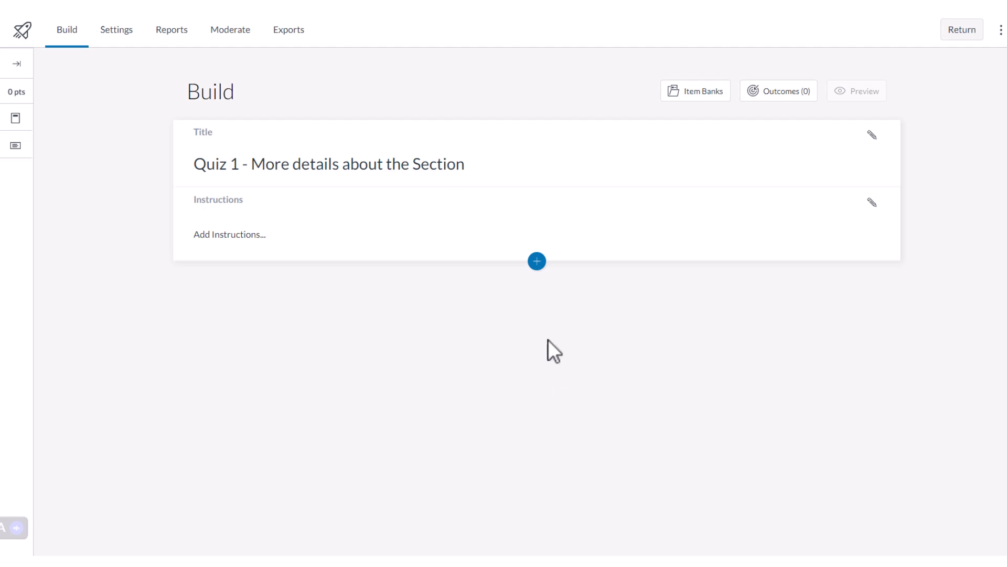
left_click(462, 164)
left_click_drag(466, 164, 257, 165)
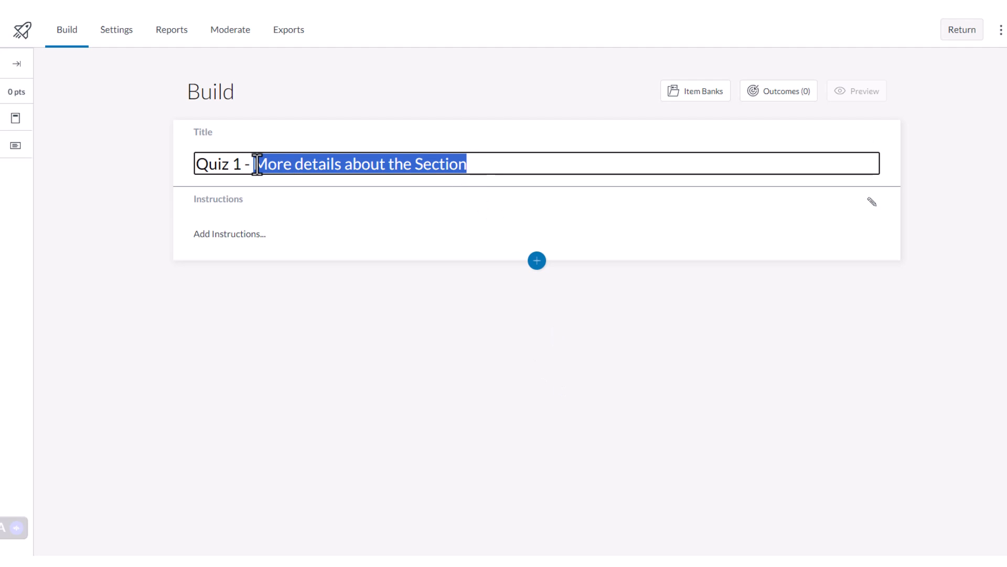
left_click(241, 203)
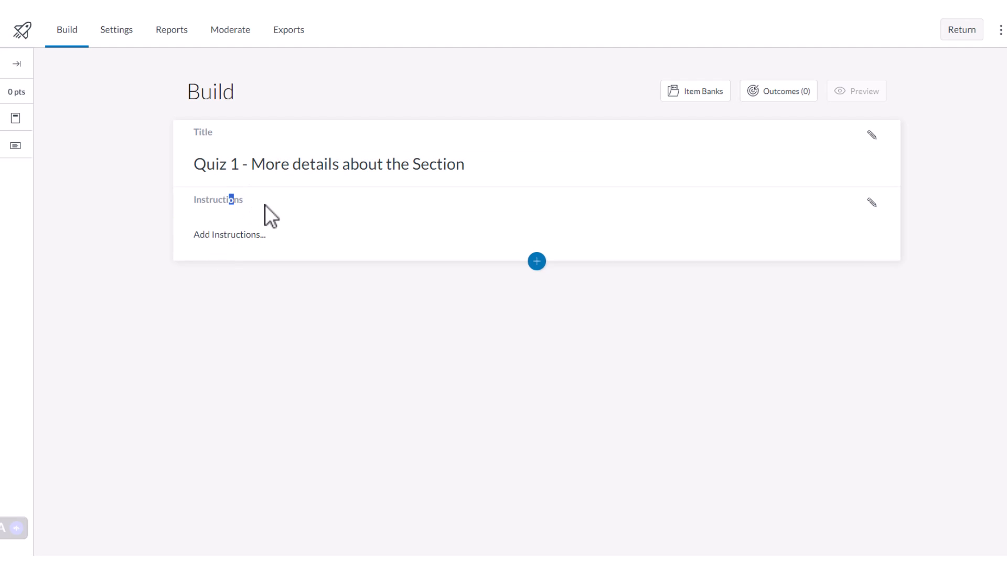
left_click(872, 203)
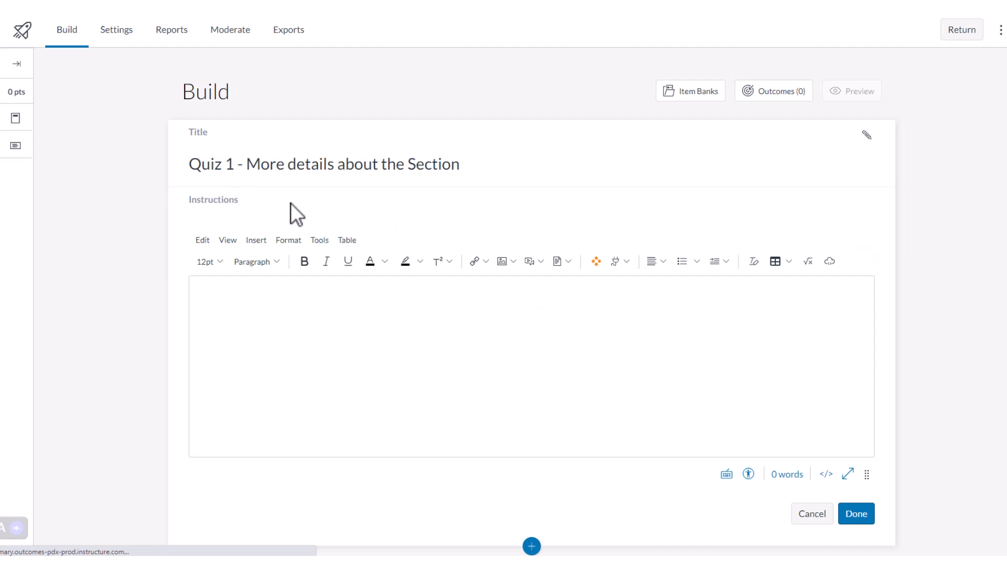
key("Escape")
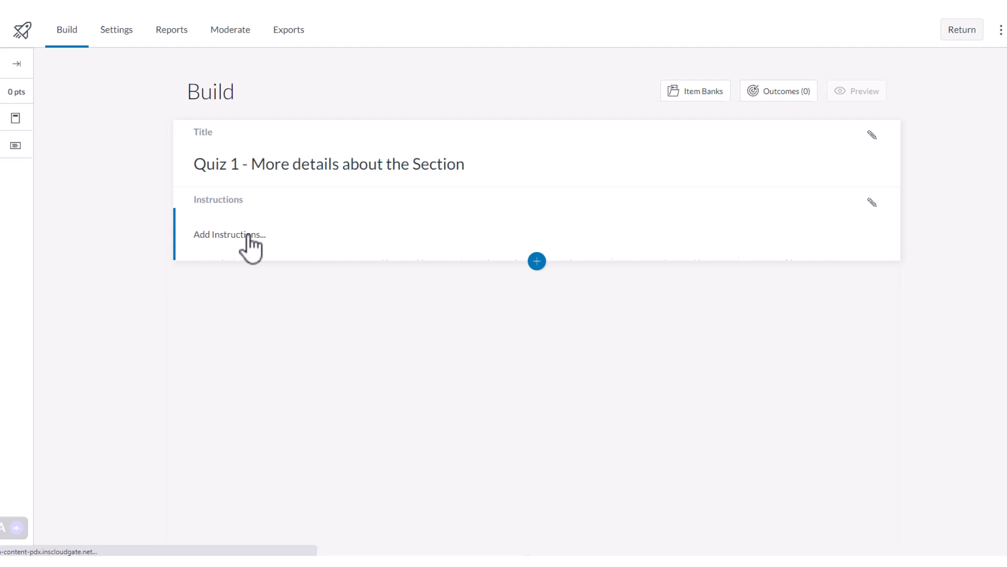
Step: Add the quiz instructions "Open book // due dates // expectations %" and save them
left_click(244, 235)
type("Open book / / due dates // expections")
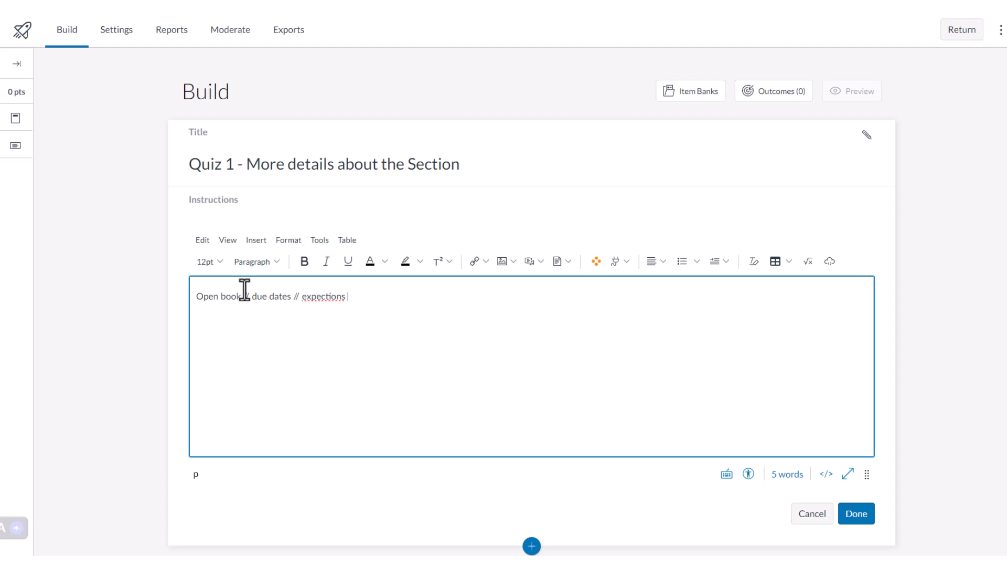
right_click(313, 298)
left_click(394, 308)
left_click(379, 302)
type("%")
left_click(516, 262)
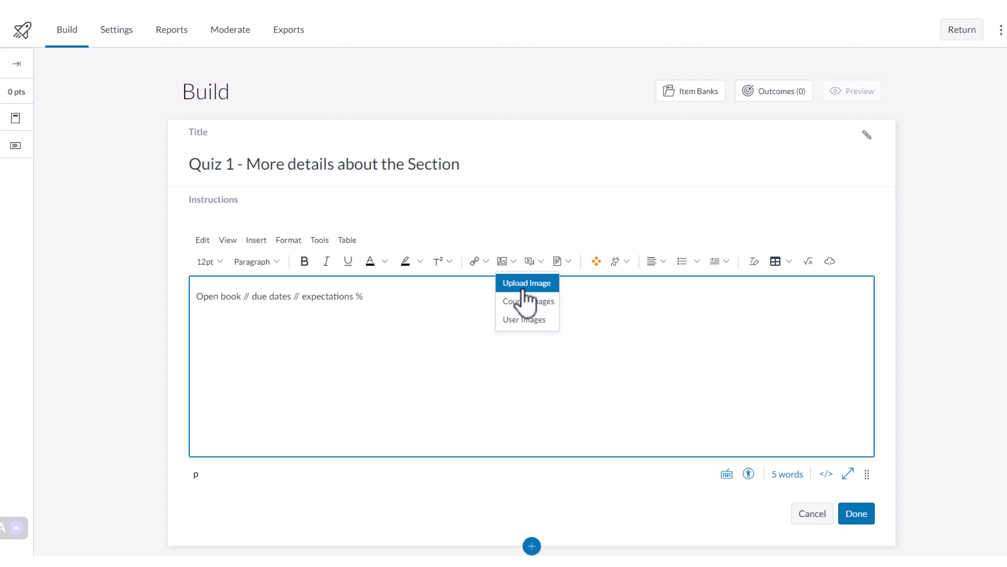
left_click(537, 263)
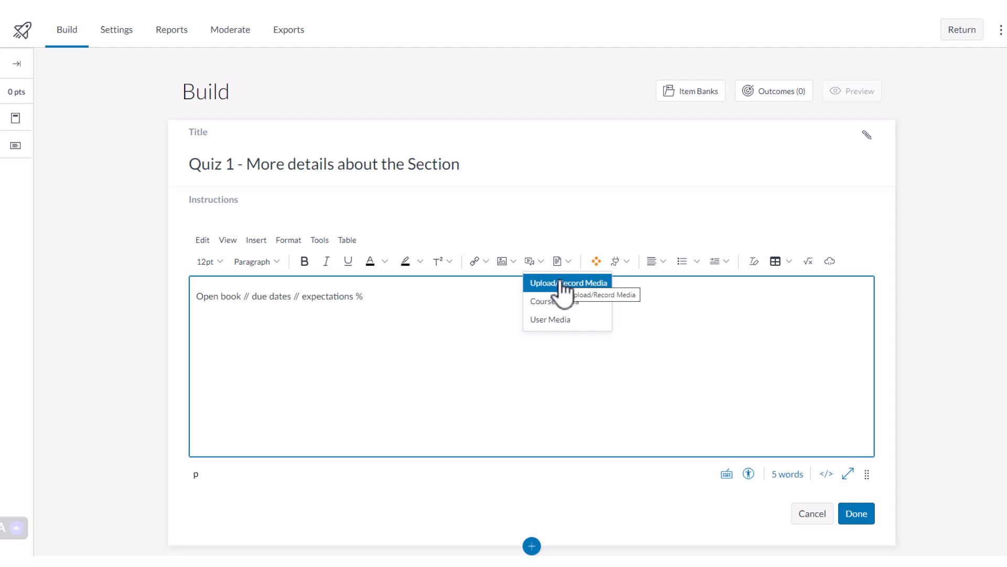
left_click(346, 332)
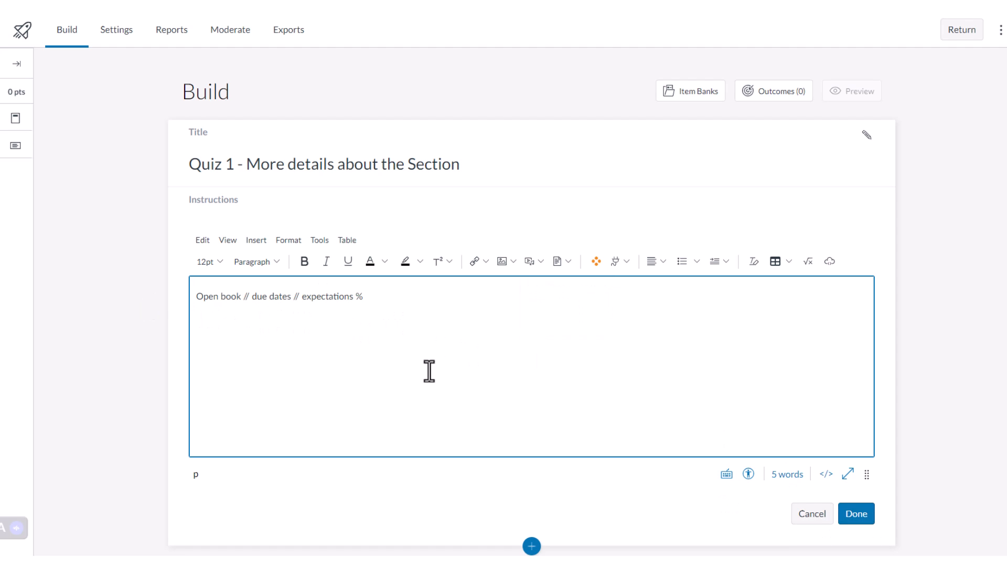
left_click(861, 521)
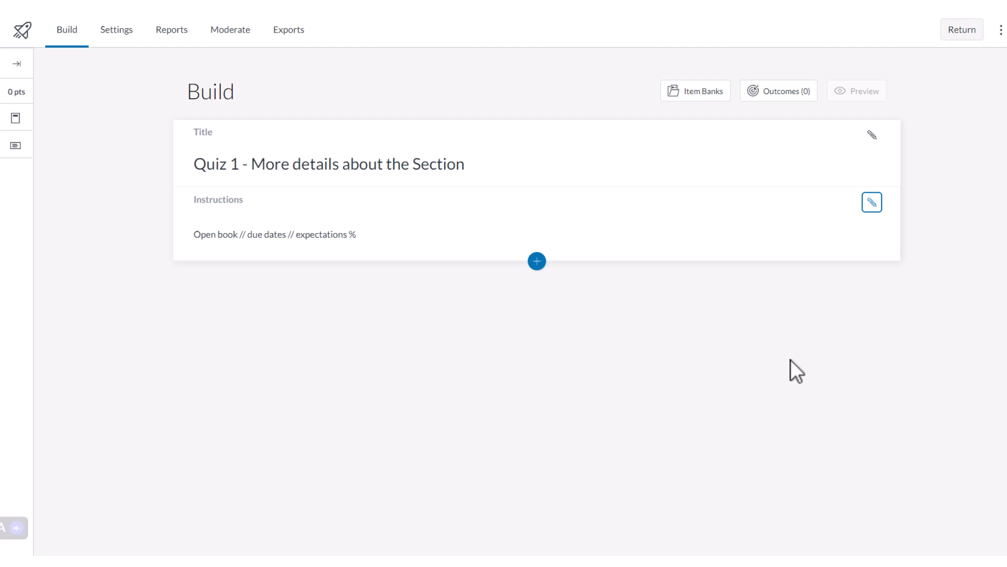
Step: Insert a Multiple Choice question titled "What day is your final project due?"
left_click(537, 261)
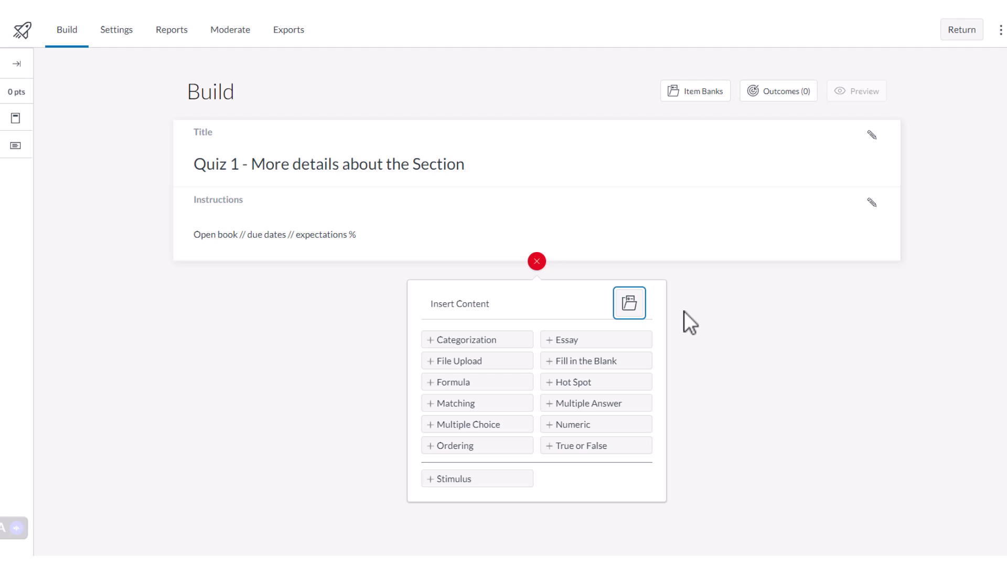
left_click(481, 310)
left_click(492, 426)
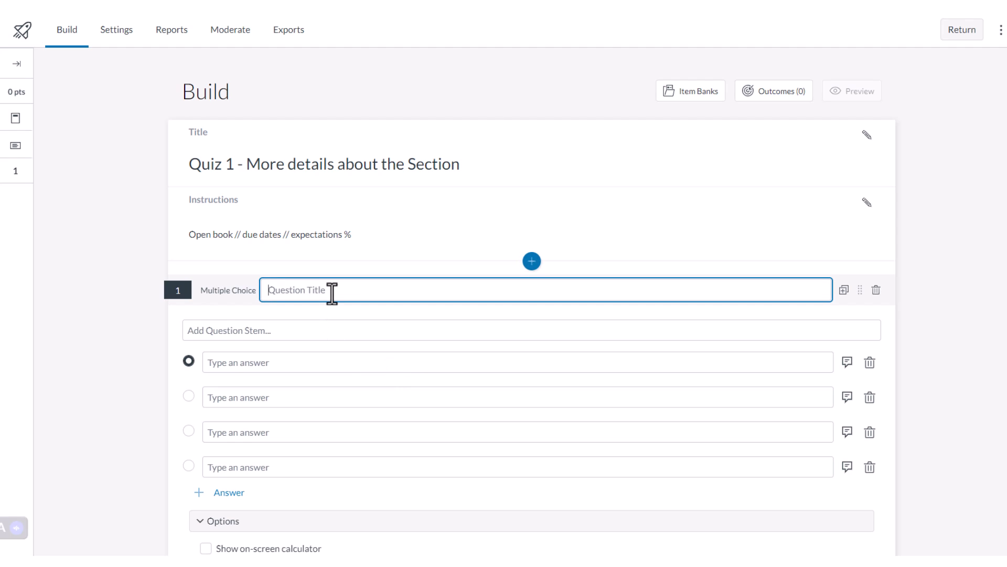
type("1")
key("BackSpace")
key("BackSpace")
type("What day is your final proc")
key("BackSpace")
type("ject due?")
Step: Copy the question title "What day is your final project due?" into the question stem
triple_click(290, 292)
key("ctrl+c")
left_click(229, 330)
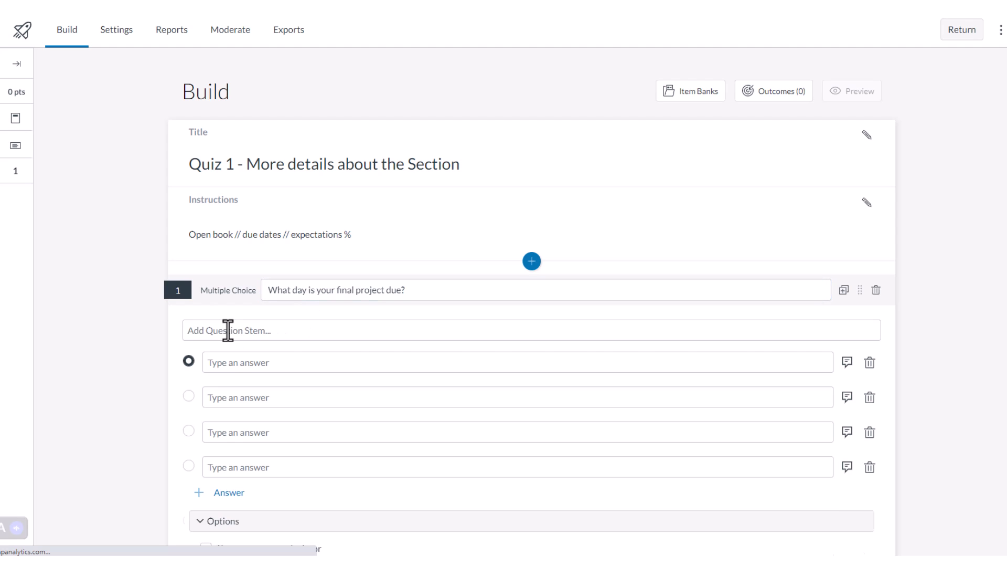
key("ctrl+v")
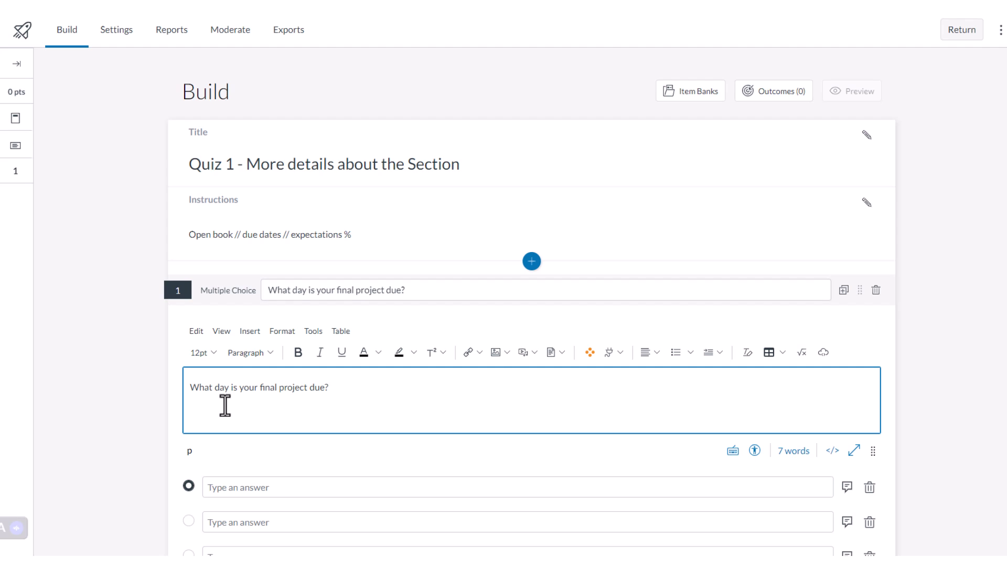
Step: Enter "Dec 21, 2023" as the first answer choice and "Oct 21, 2023" as the second
scroll(231, 325, "down", 3)
left_click(225, 317)
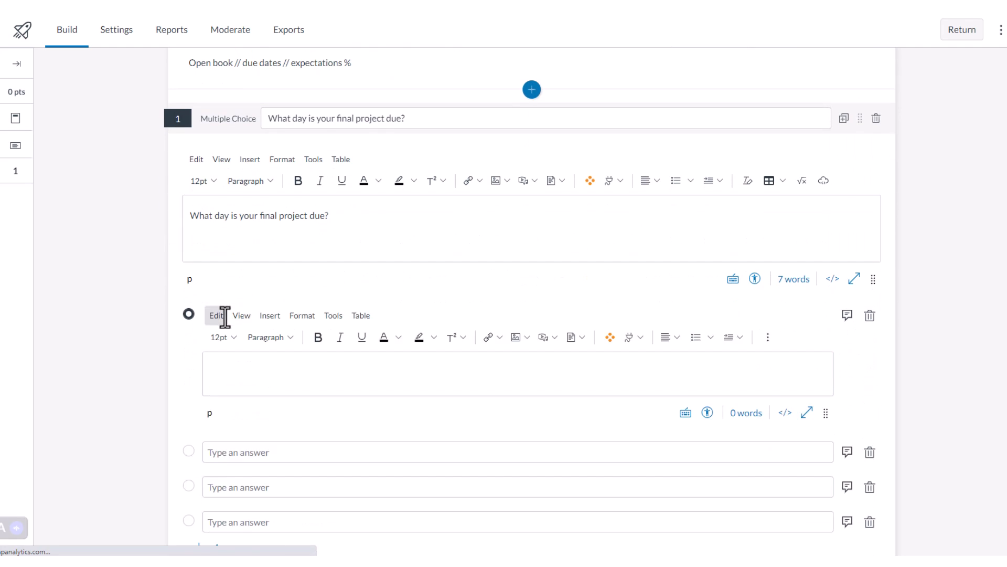
type("D")
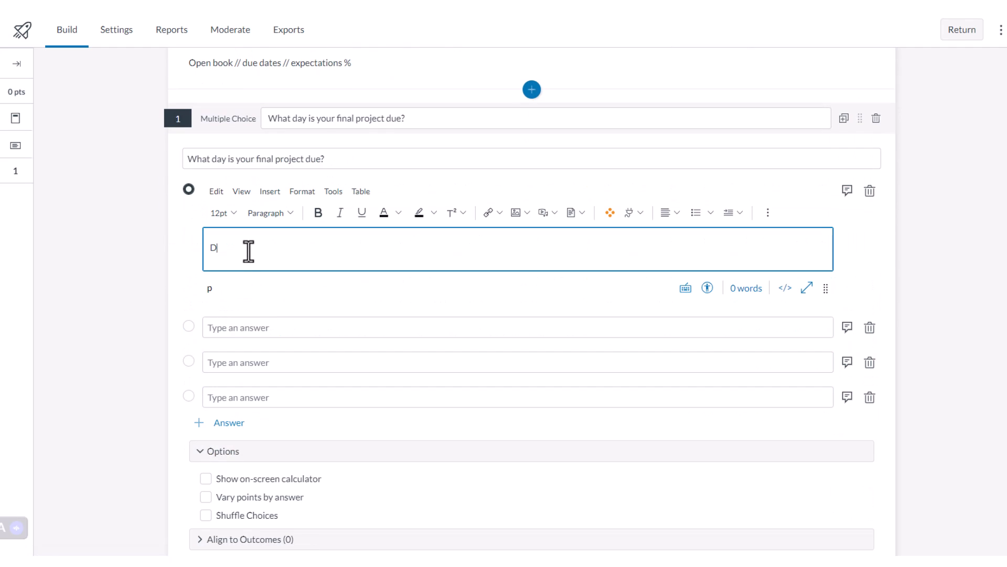
type("ec 21, 2023")
left_click(231, 336)
type("Oct 21, 2023")
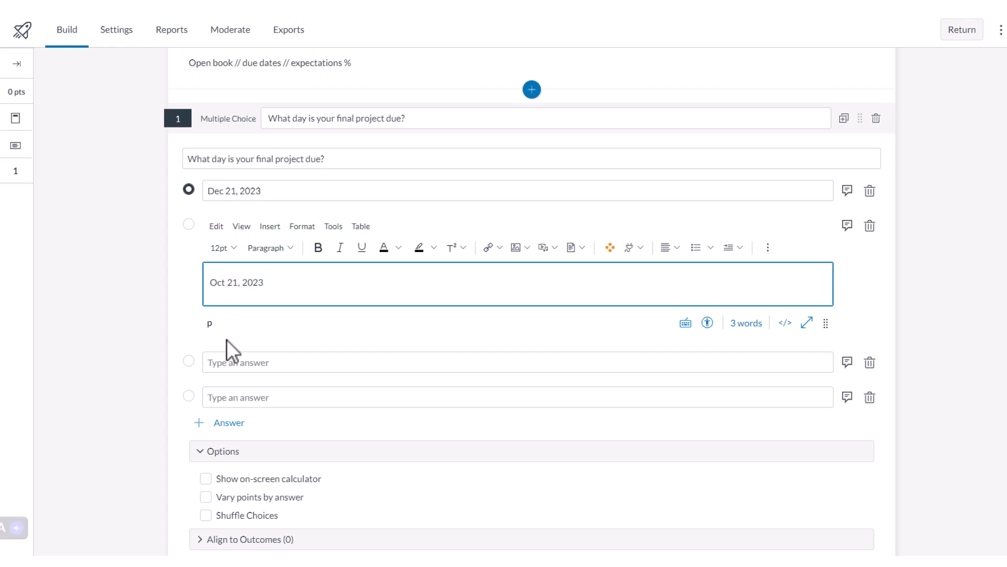
Step: Enter "Nov 21, 2023" and "What we don't have a final project" as the last two answer choices and save the question
left_click(237, 362)
type("Noveme")
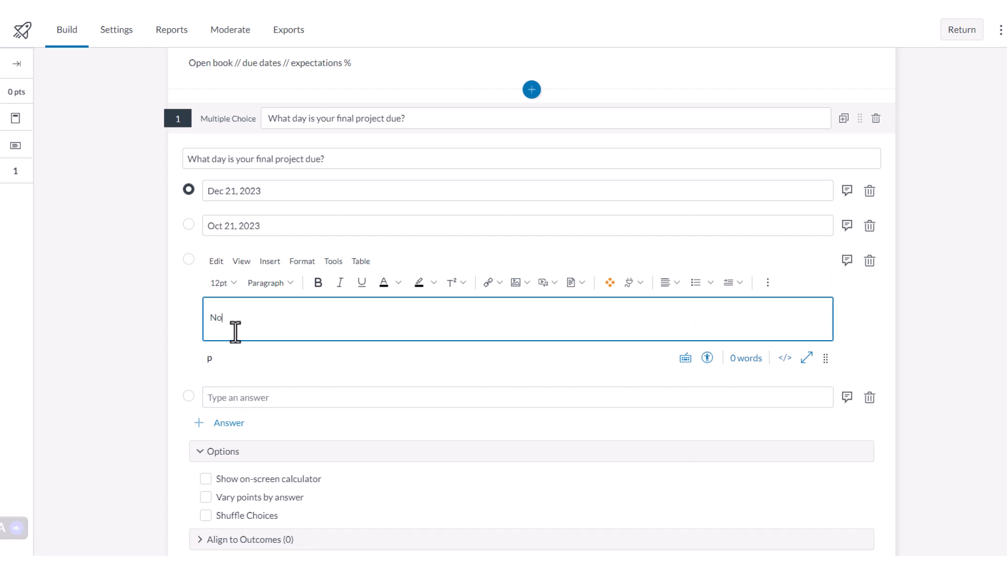
key("BackSpace")
key("BackSpace")
type("21, 2023")
left_click(257, 397)
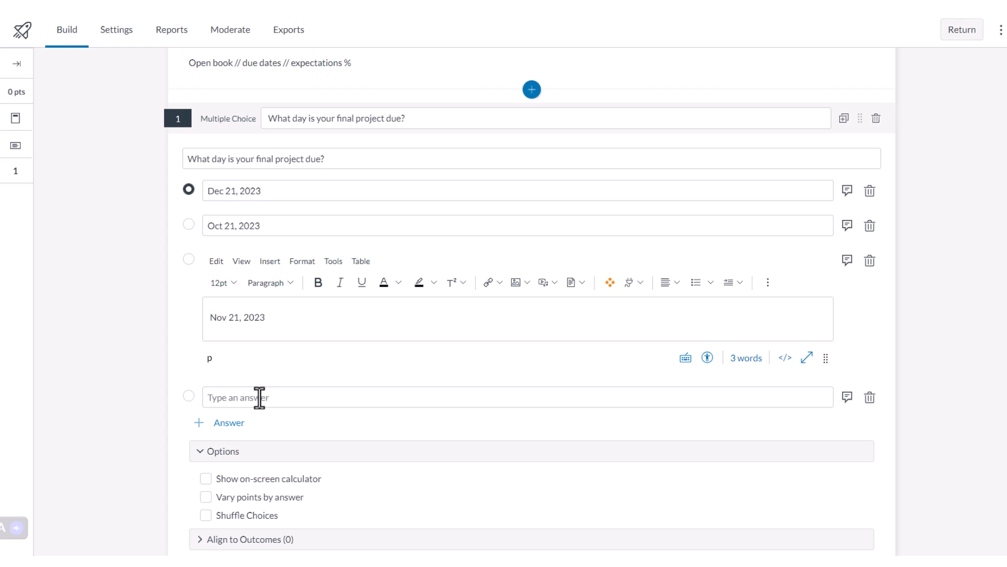
type("What we")
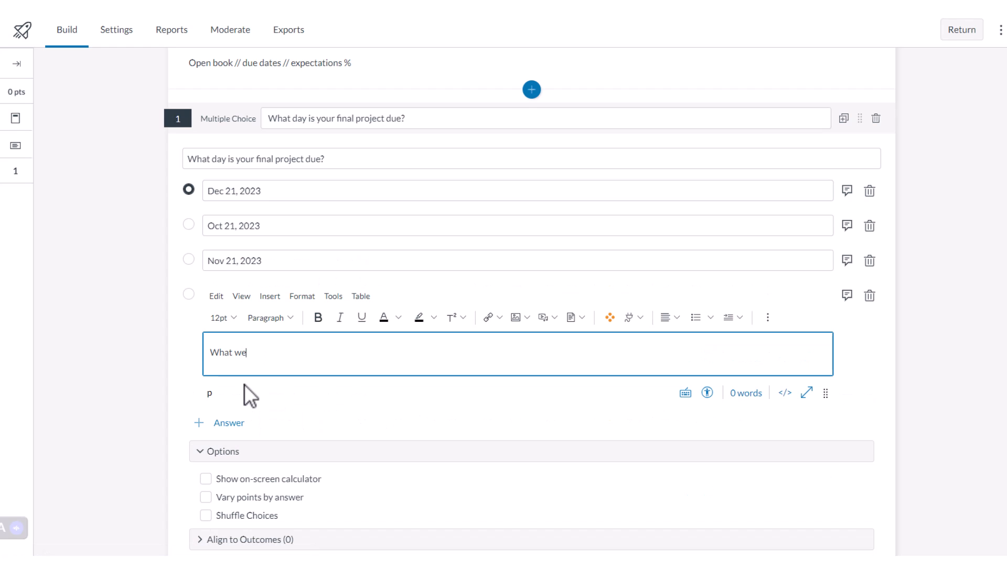
type(" don't have a final project")
left_click(113, 299)
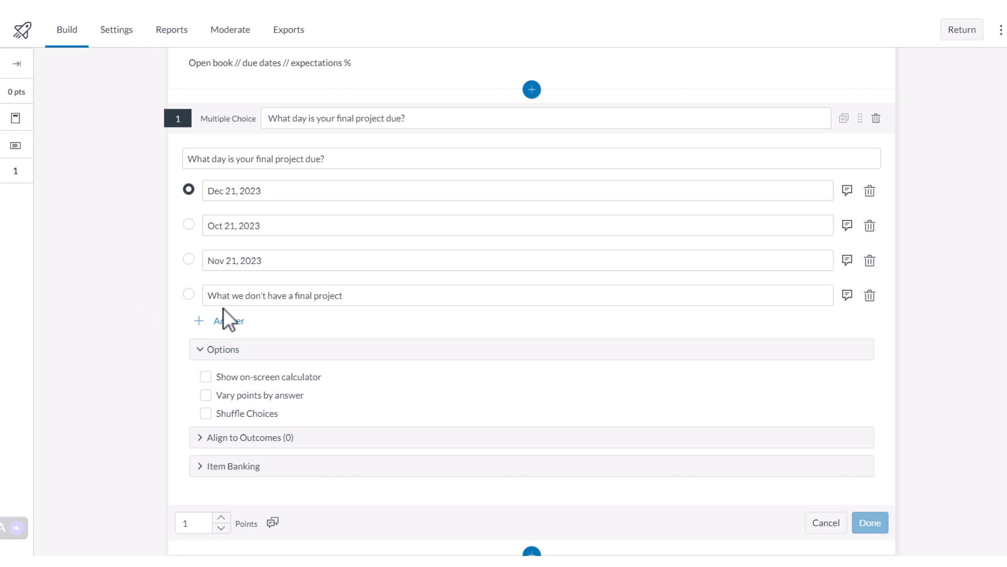
scroll(257, 114, "down", 1)
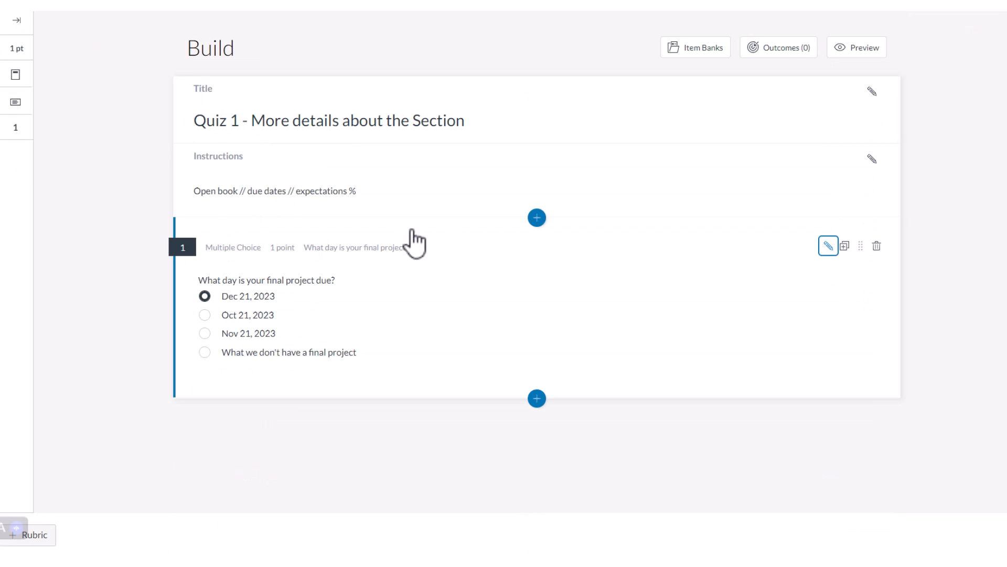
Step: Reopen the multiple choice question for editing and enable Shuffle Choices, leaving Vary points by answer off
left_click(828, 246)
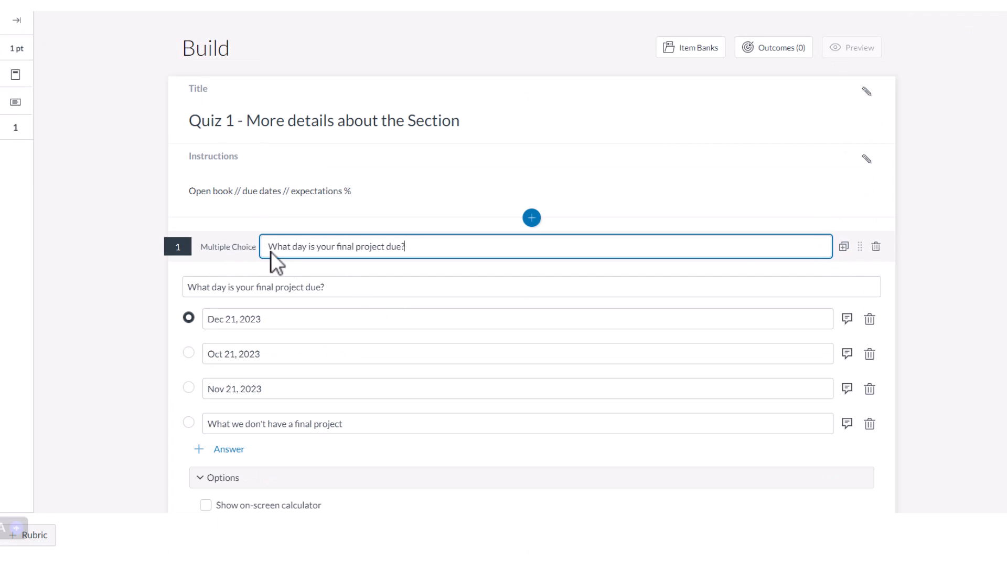
scroll(284, 257, "down", 3)
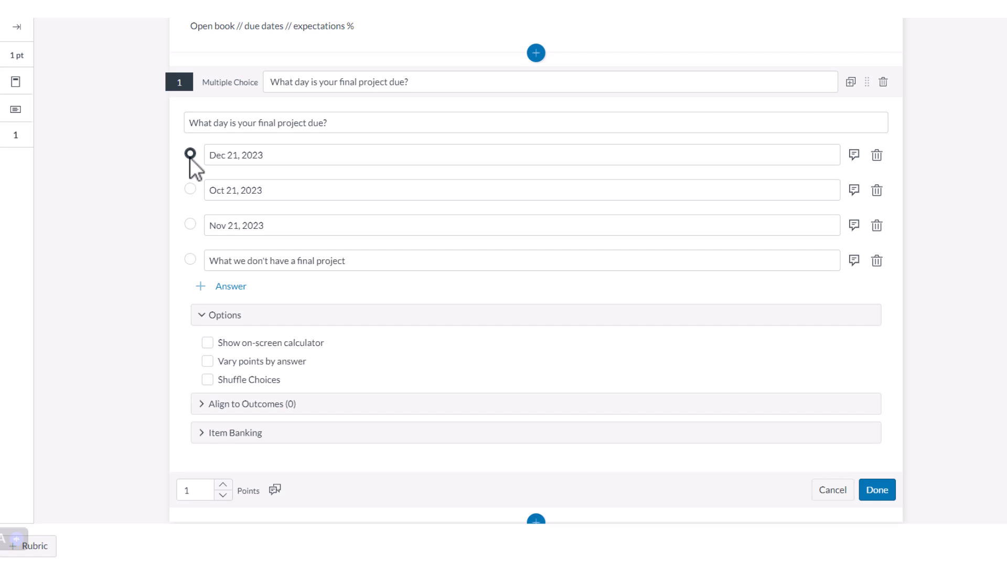
left_click(207, 361)
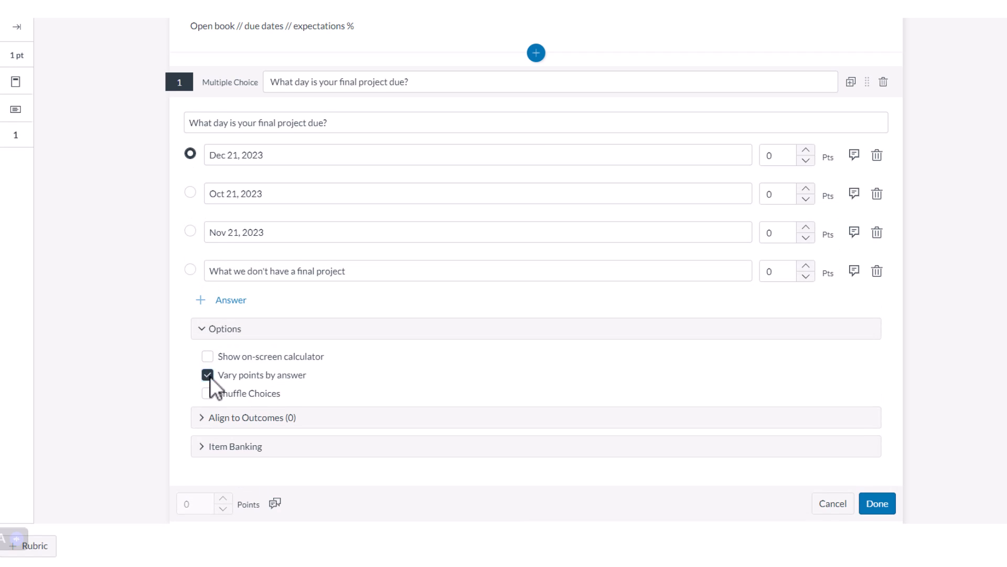
left_click(210, 376)
left_click(208, 379)
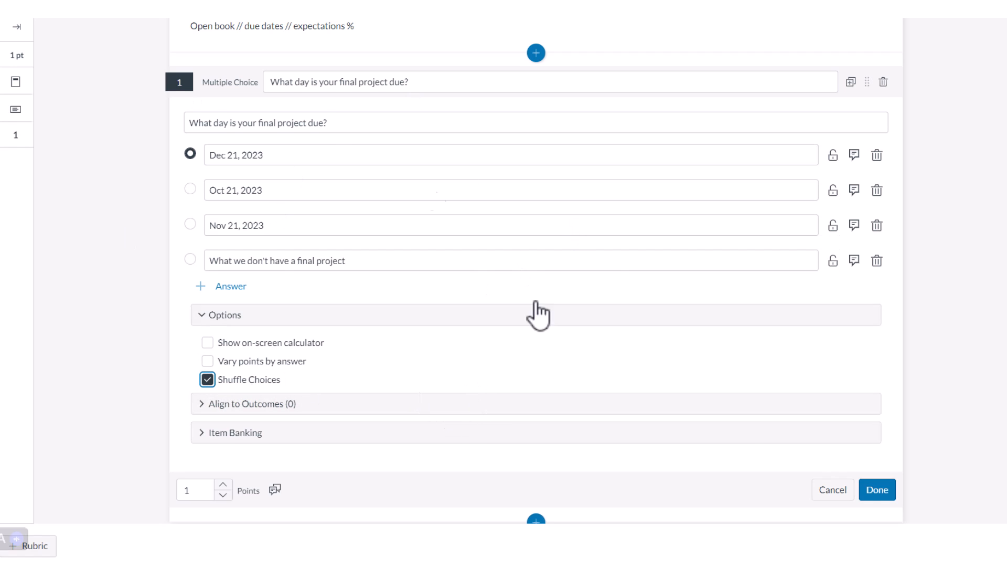
left_click(206, 437)
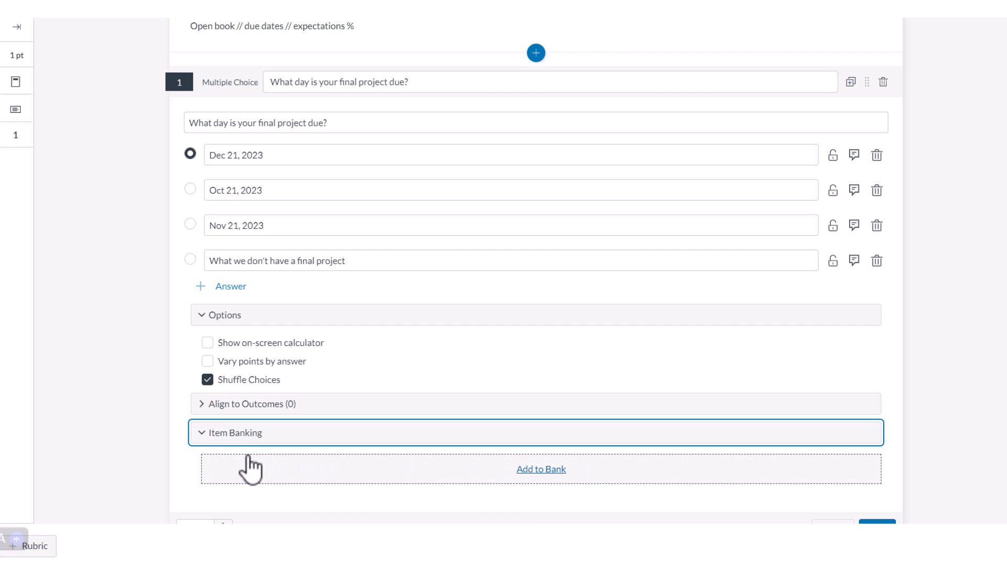
left_click(201, 435)
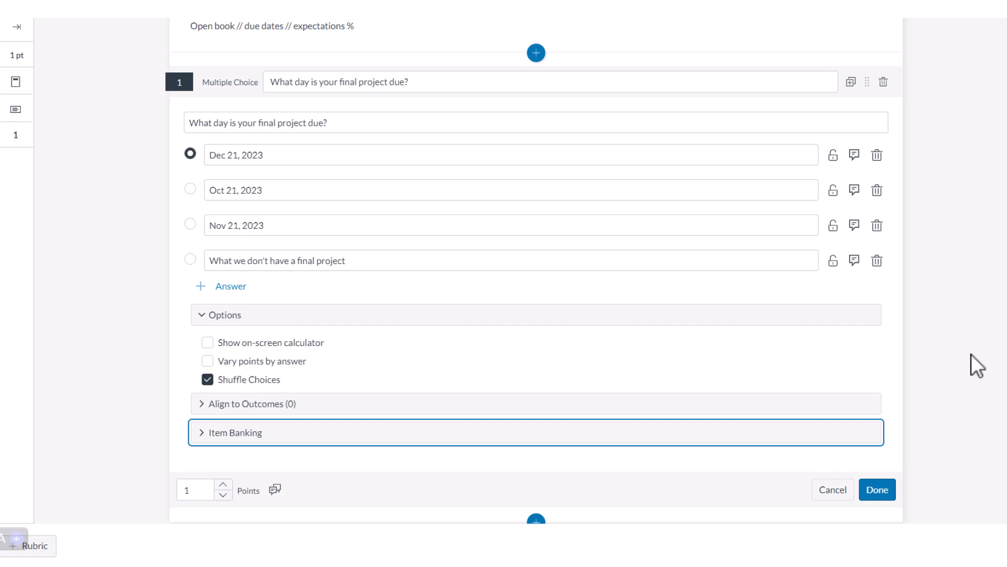
Step: Set the multiple choice question's value to 10 points and save it
double_click(186, 490)
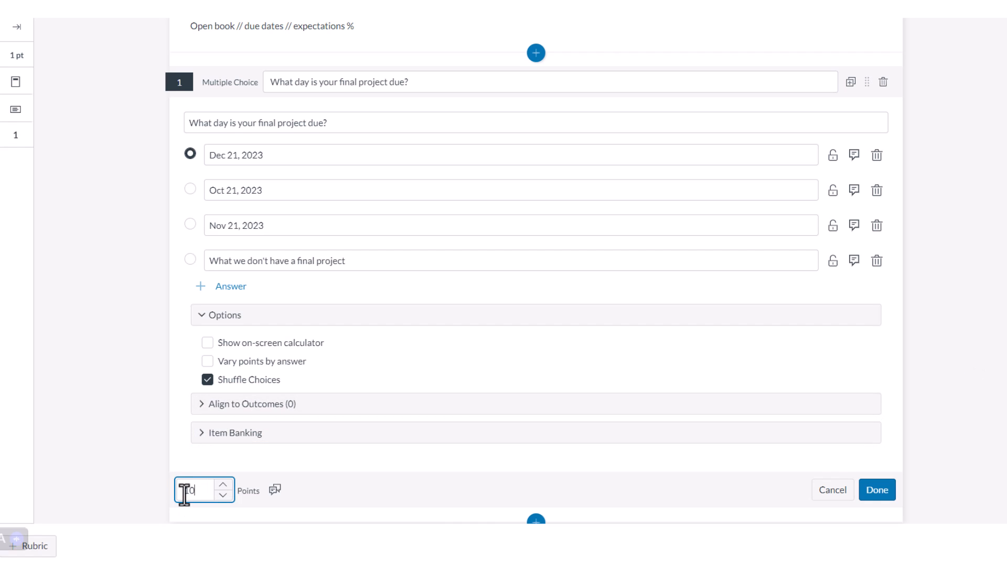
left_click(878, 491)
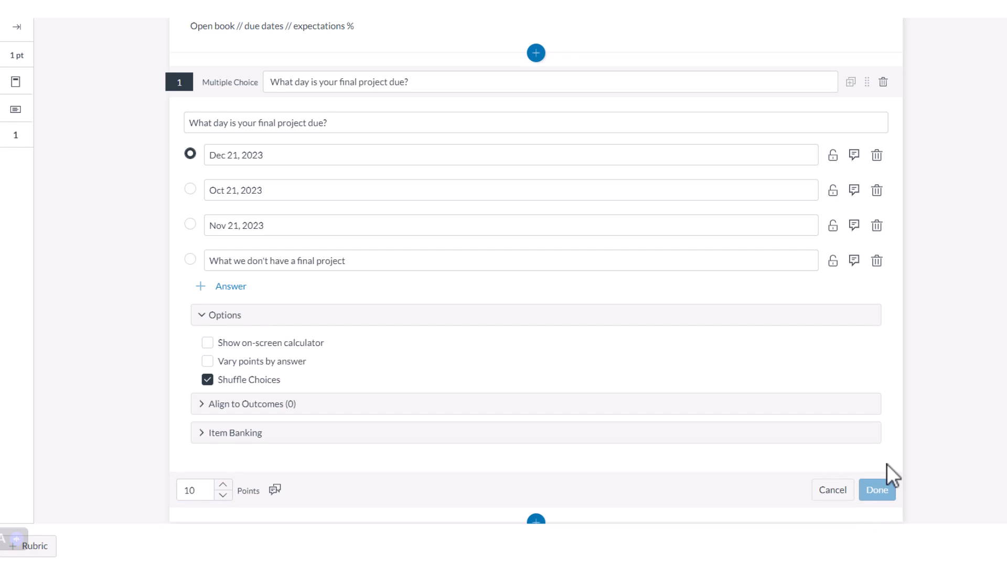
scroll(953, 376, "up", 3)
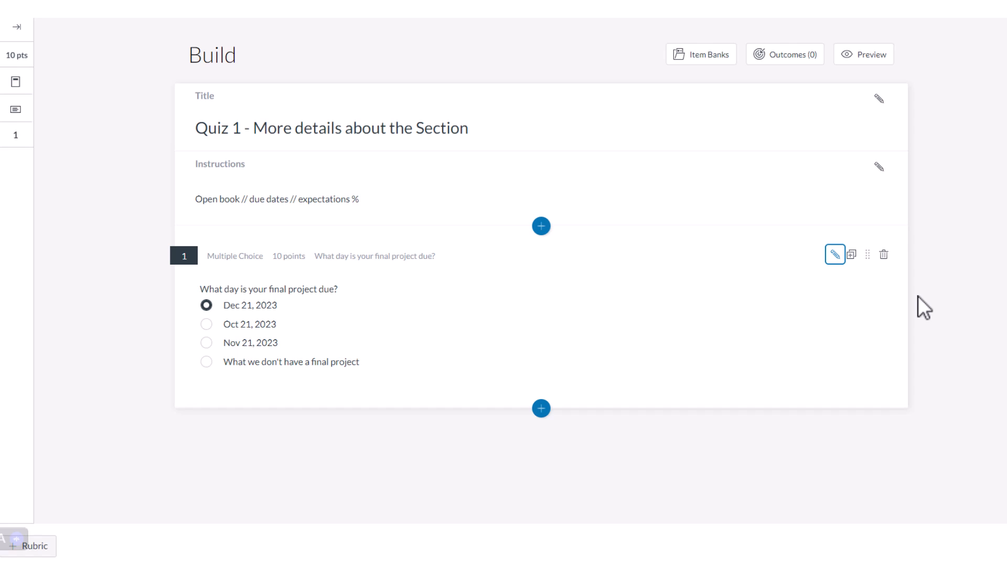
Step: Preview the quiz and check the on-screen calculator, moving it over the quiz and closing it
left_click(865, 56)
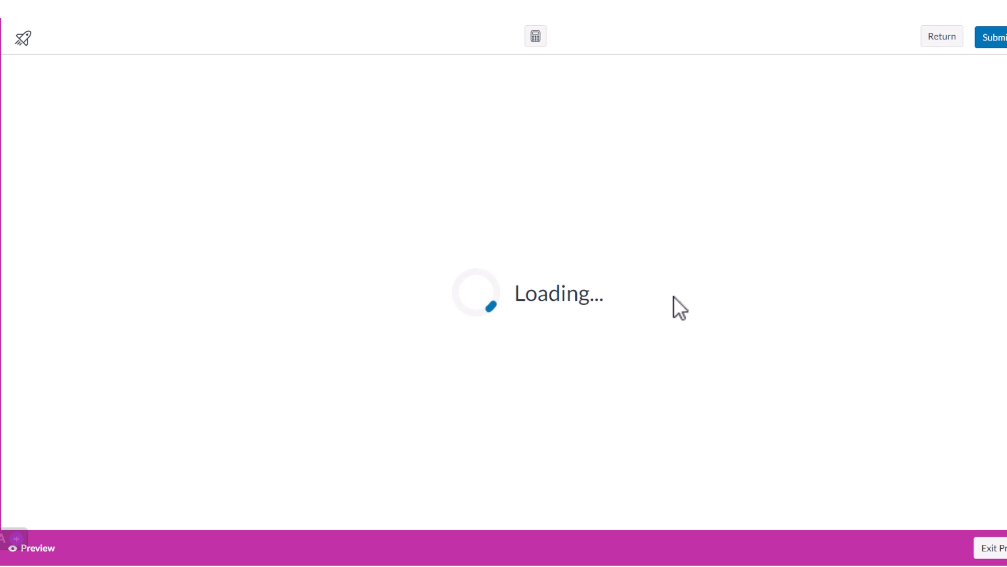
left_click(536, 36)
left_click_drag(56, 29, 831, 118)
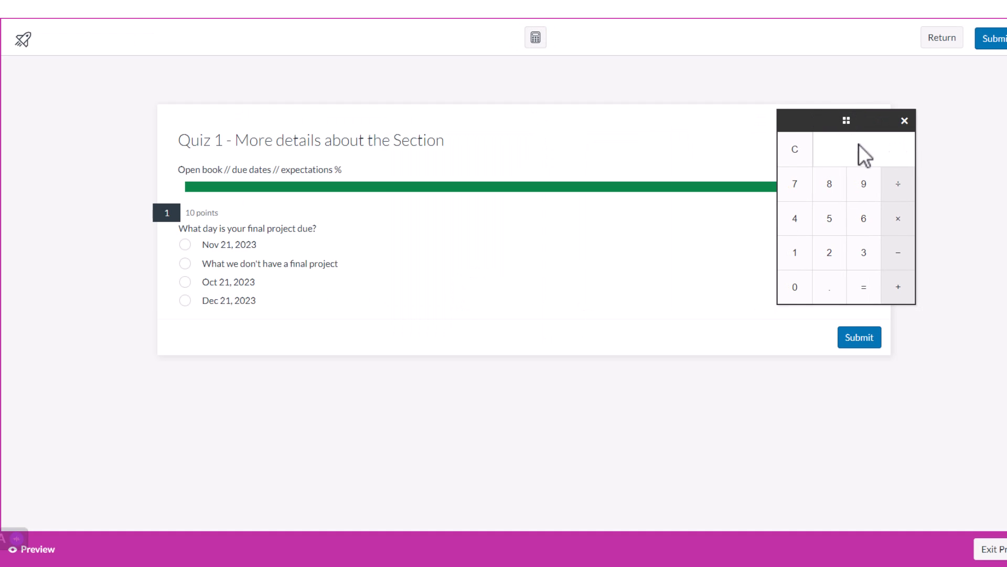
left_click(904, 122)
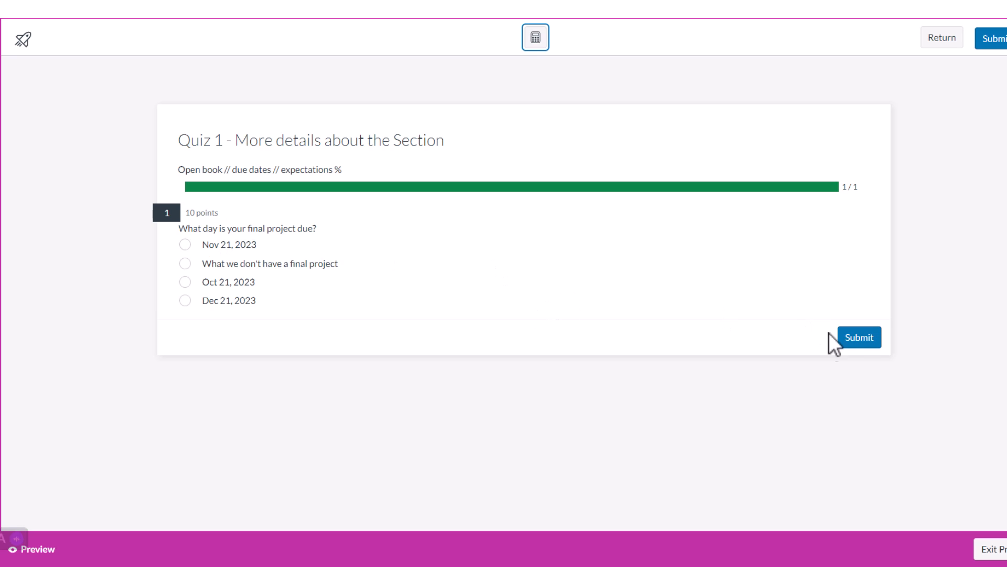
Step: Answer the previewed question with Dec 21, 2023, submit the quiz to see the results, and exit the preview
left_click(186, 300)
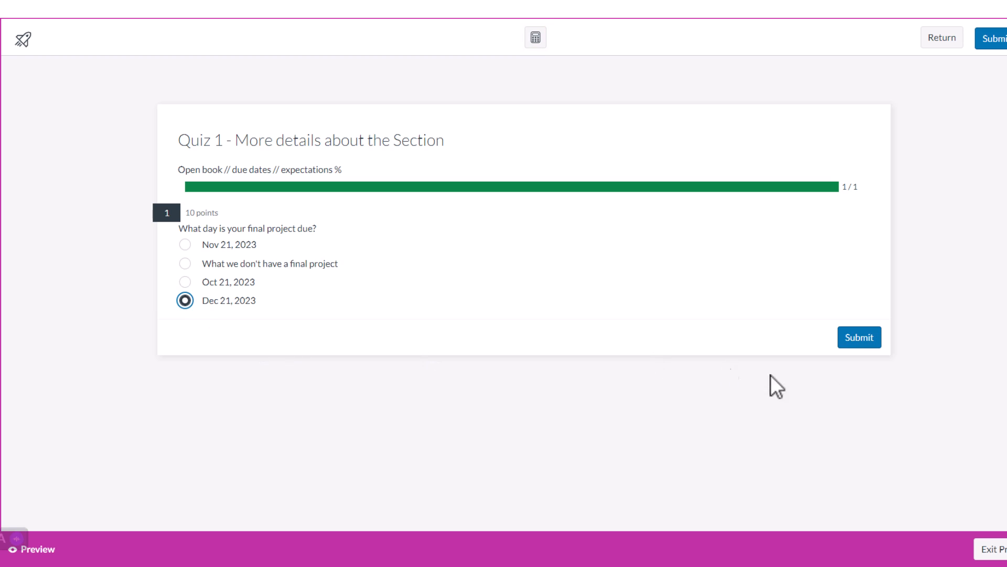
left_click(847, 338)
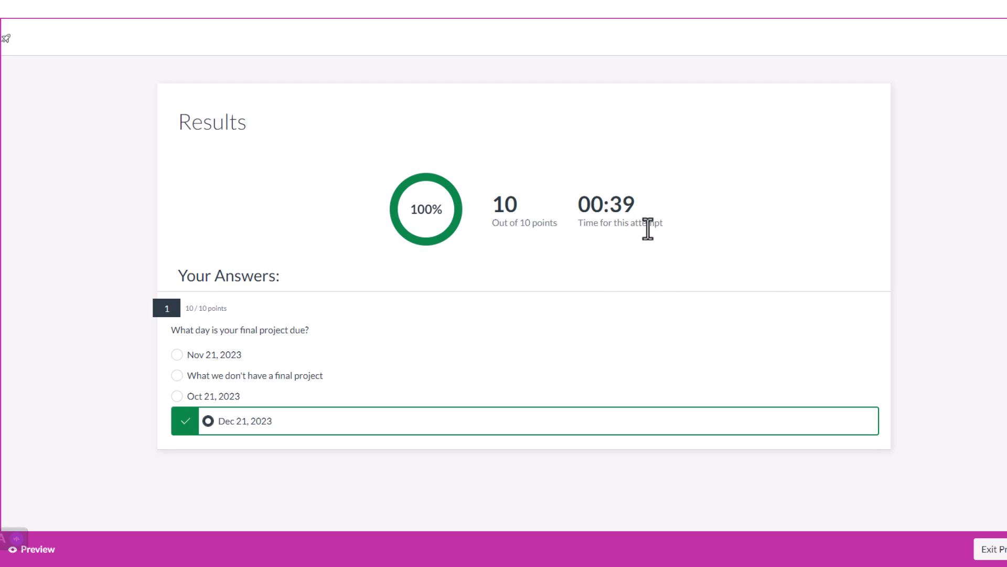
left_click(992, 549)
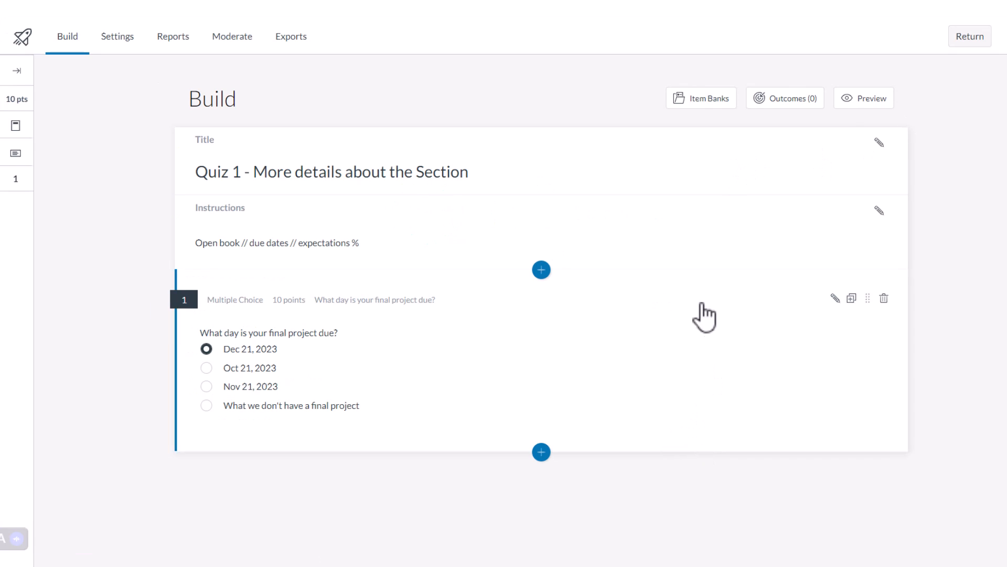
Step: Add an essay question after question 1, titled 'Video: Watch this video and write 1 paragraph about it " Name of Video"'
scroll(843, 281, "down", 2)
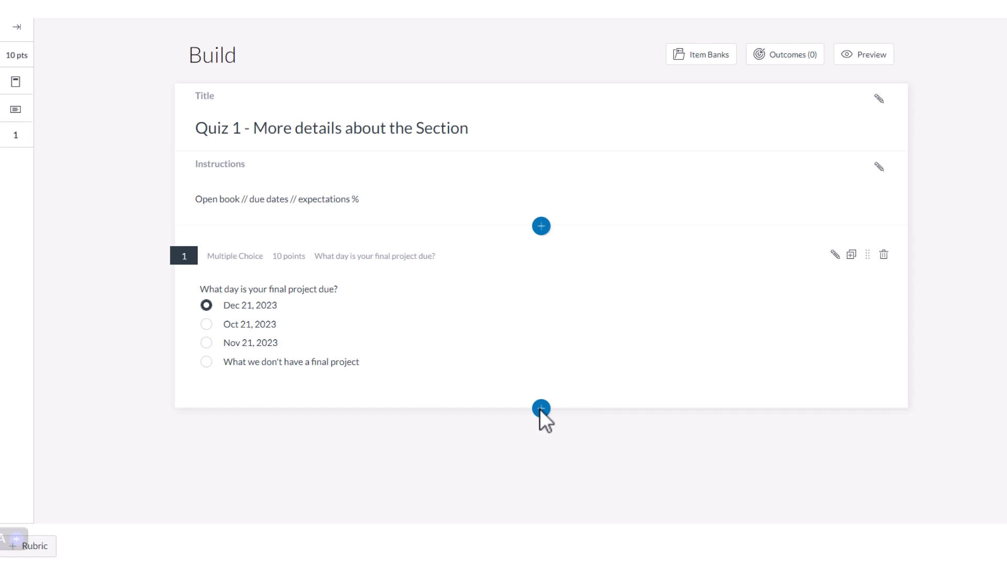
left_click(541, 408)
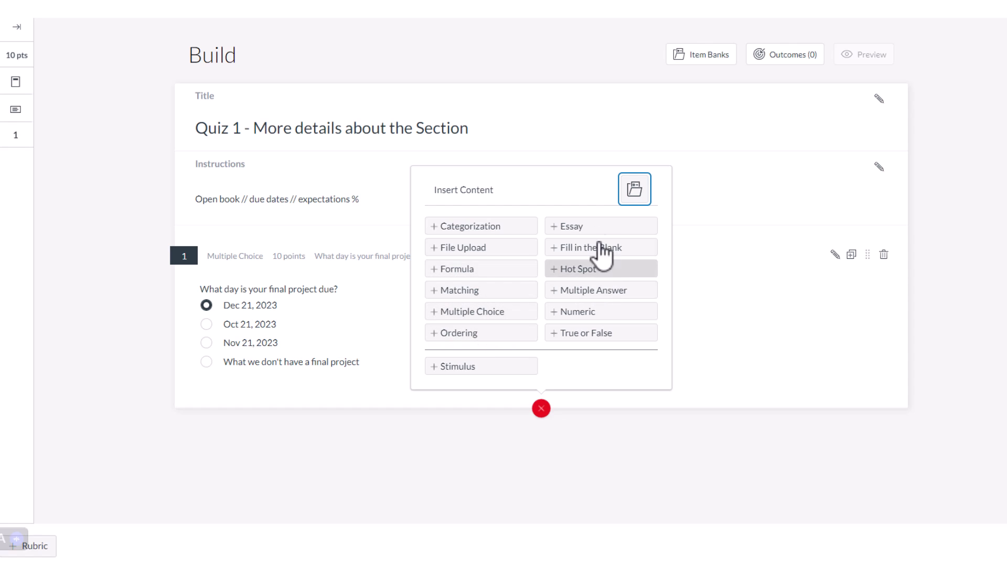
left_click(580, 229)
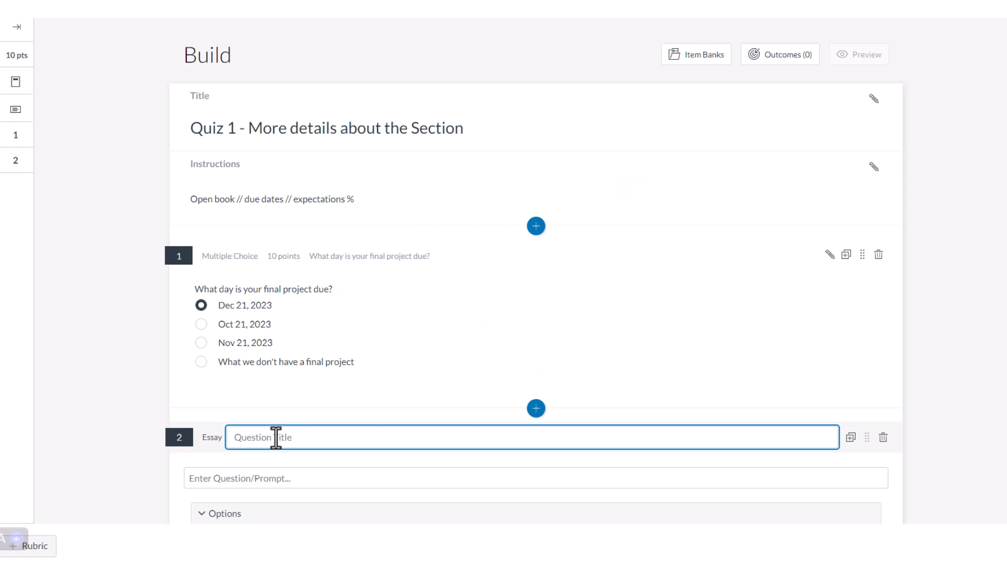
type("Vdie")
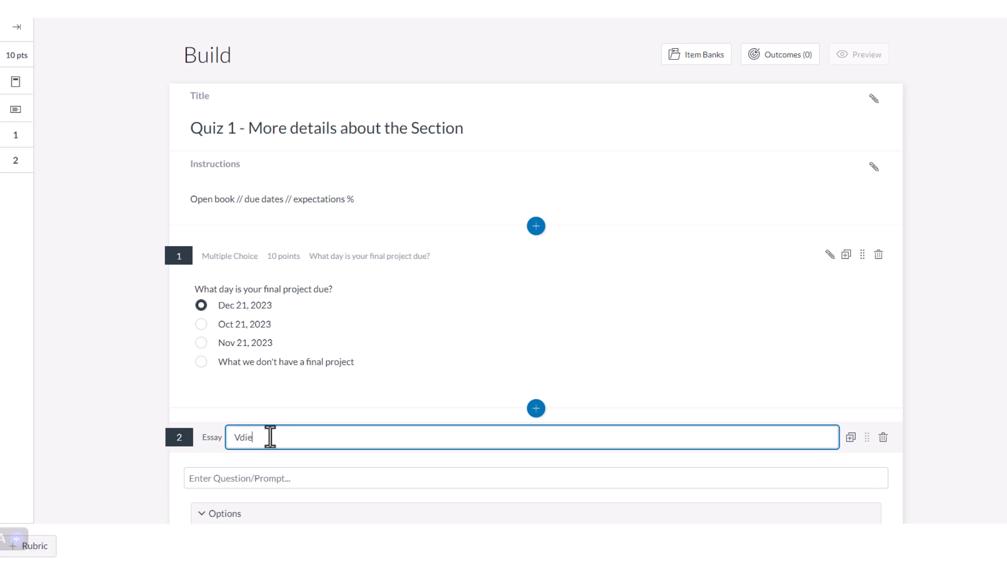
type("deo: Watch this video and ")
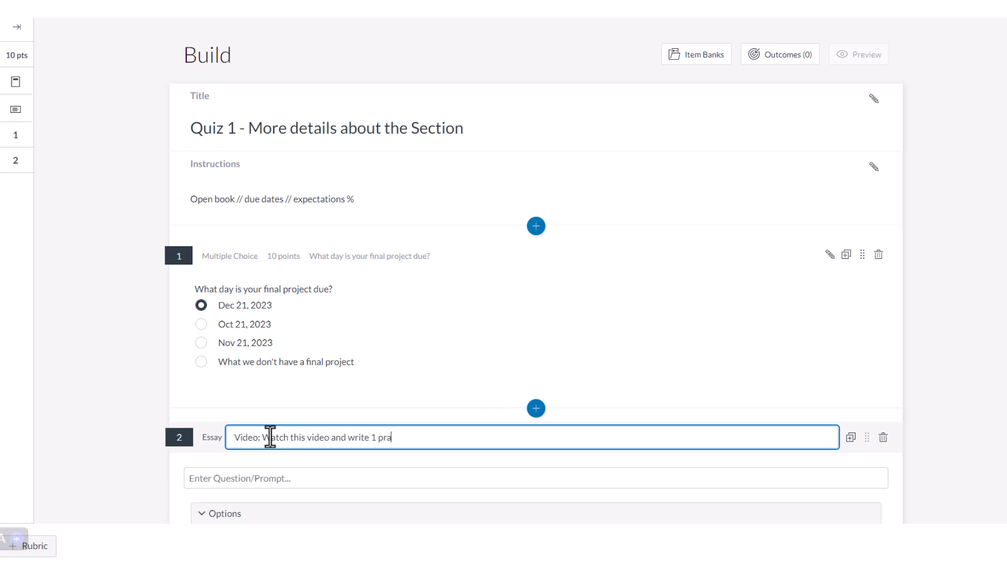
type("write 1 paragraphabo")
key("BackSpace")
key("BackSpace")
key("BackSpace")
key("BackSpace")
type("about it \" Name of Video")
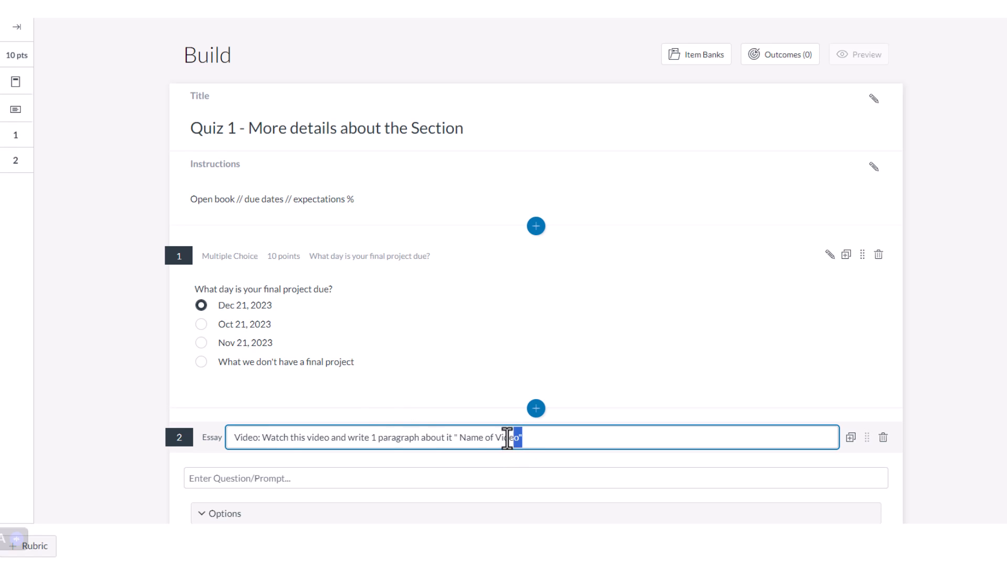
Step: Copy the essay question's full title into its question prompt
left_click_drag(517, 437, 228, 441)
key("ctrl+c")
left_click(267, 479)
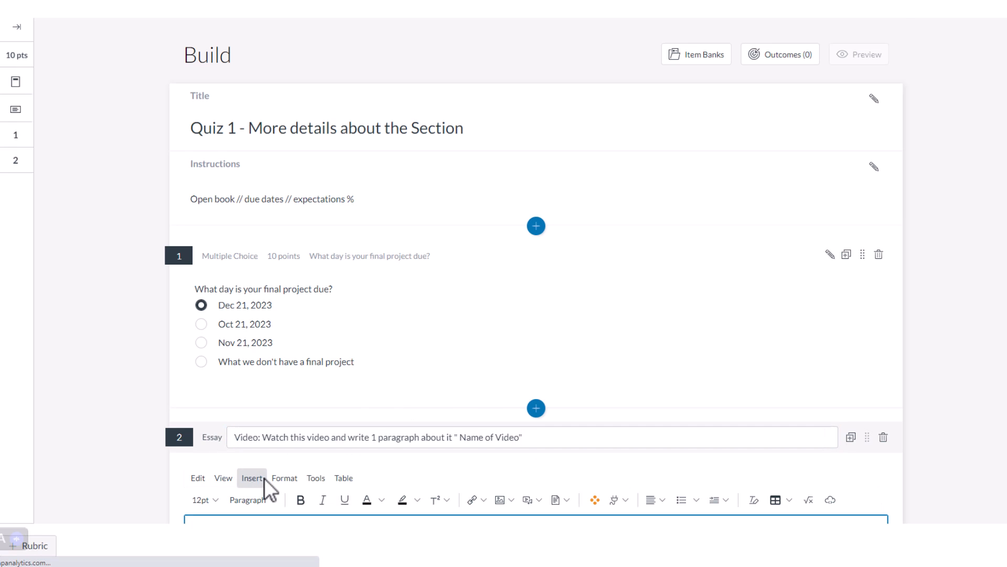
scroll(299, 467, "down", 3)
key("ctrl+v")
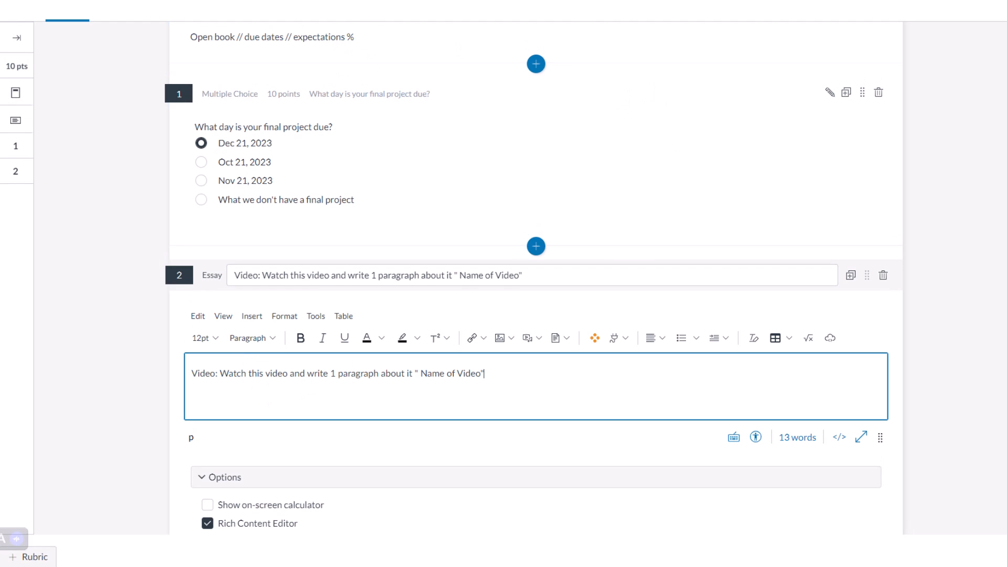
Step: Switch to YouTube in a new browser tab and search for "how to check a pulse"
key("ctrl+t")
type("youtube.co")
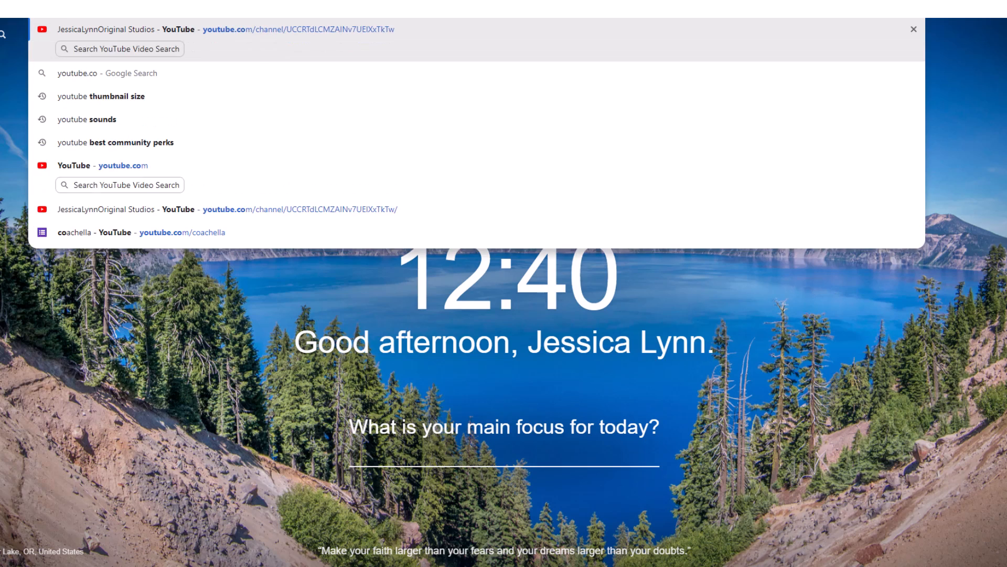
key("Return")
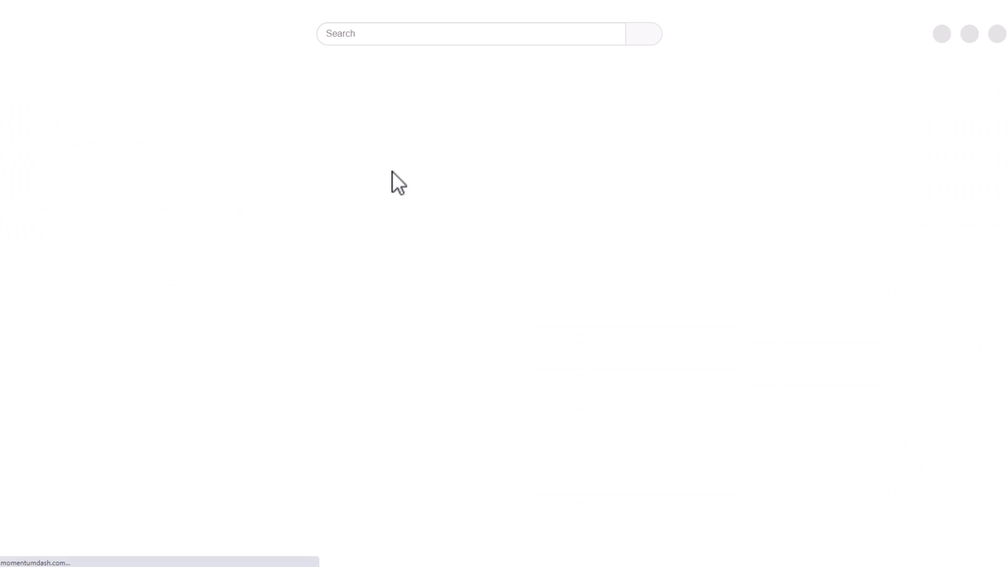
left_click(343, 35)
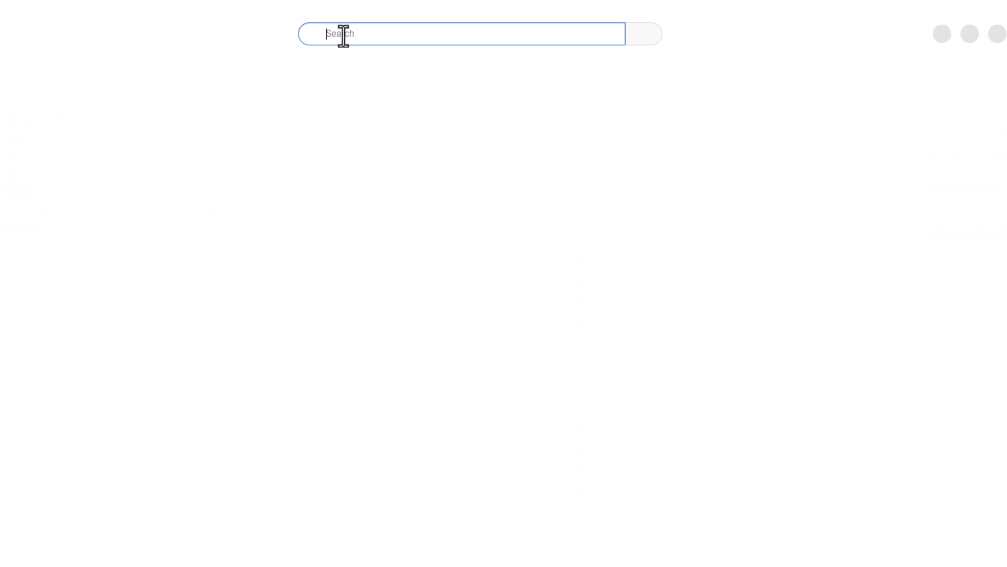
type("how to che")
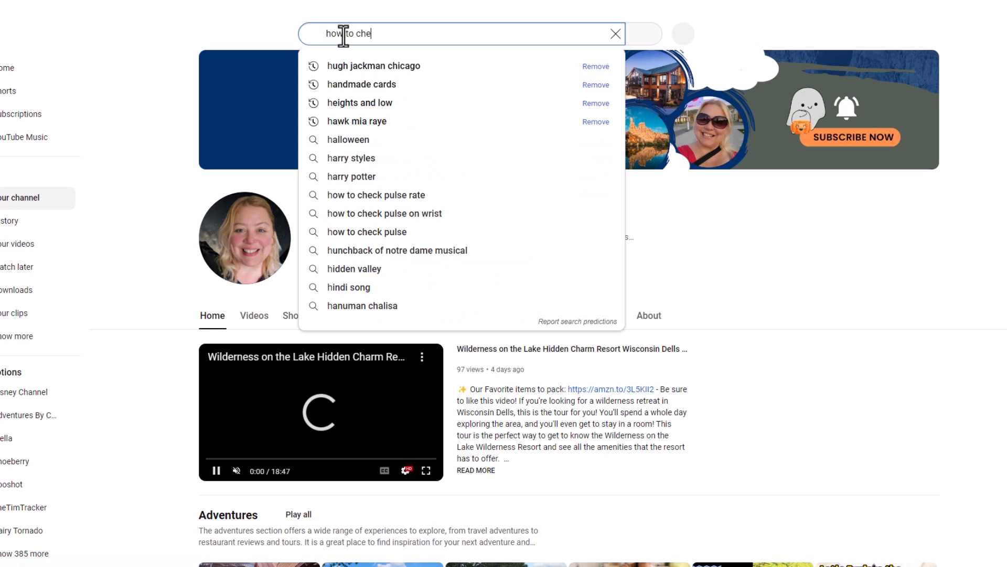
type("ck a pulse")
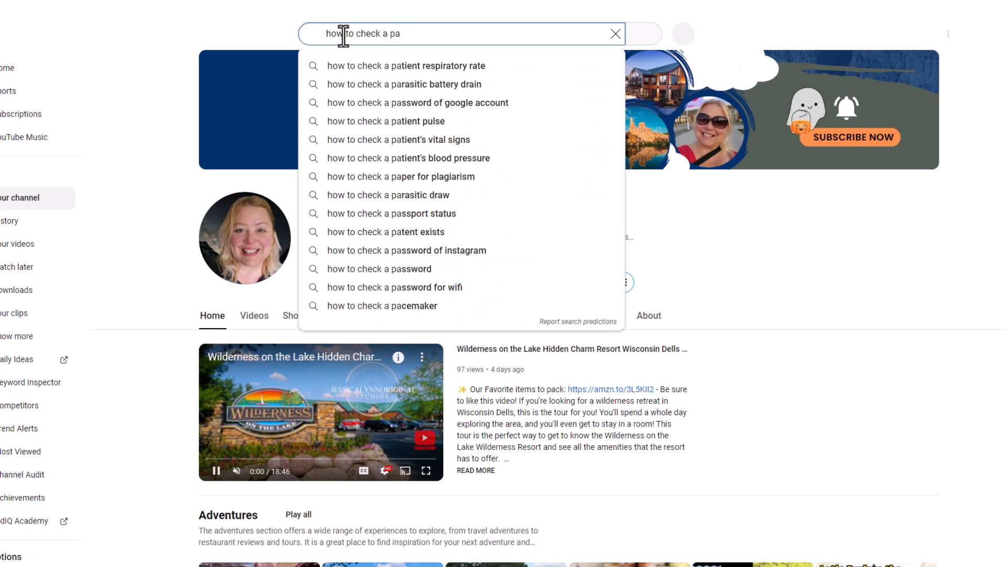
key("BackSpace")
type("pulse")
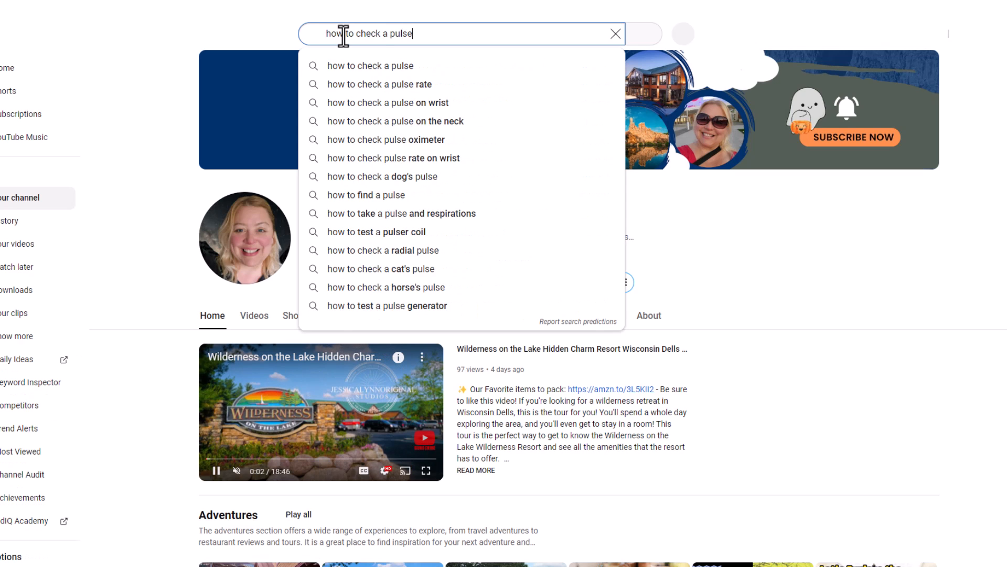
key("Return")
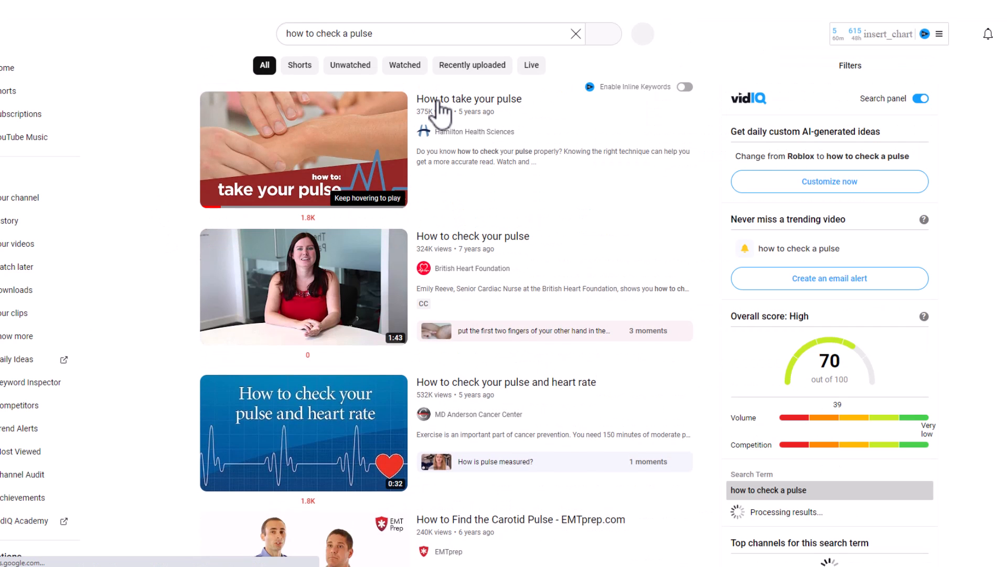
Step: Open the Hamilton Health Sciences video "How to take your pulse", pause it, and select its embed code from the sharing options
left_click(316, 181)
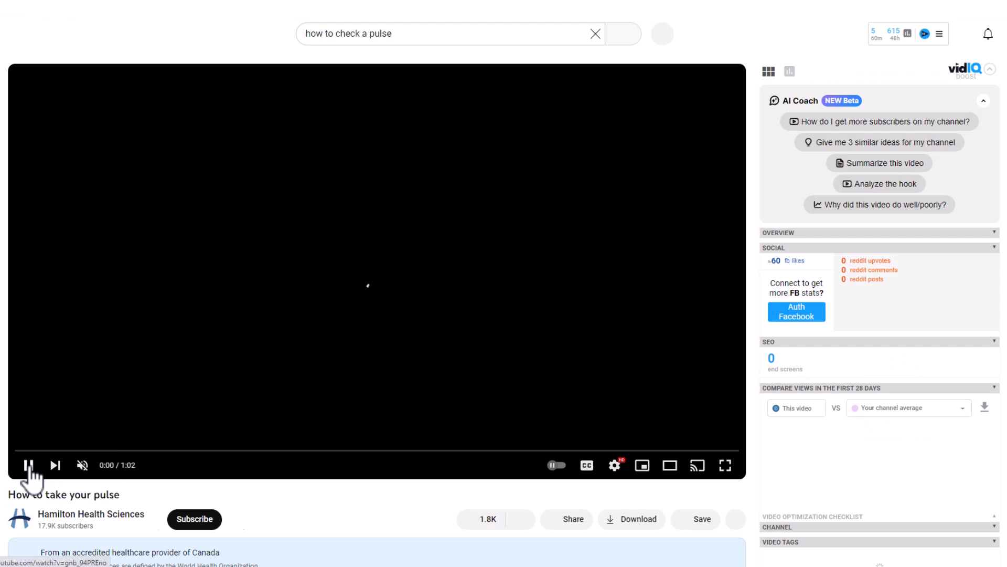
left_click(28, 465)
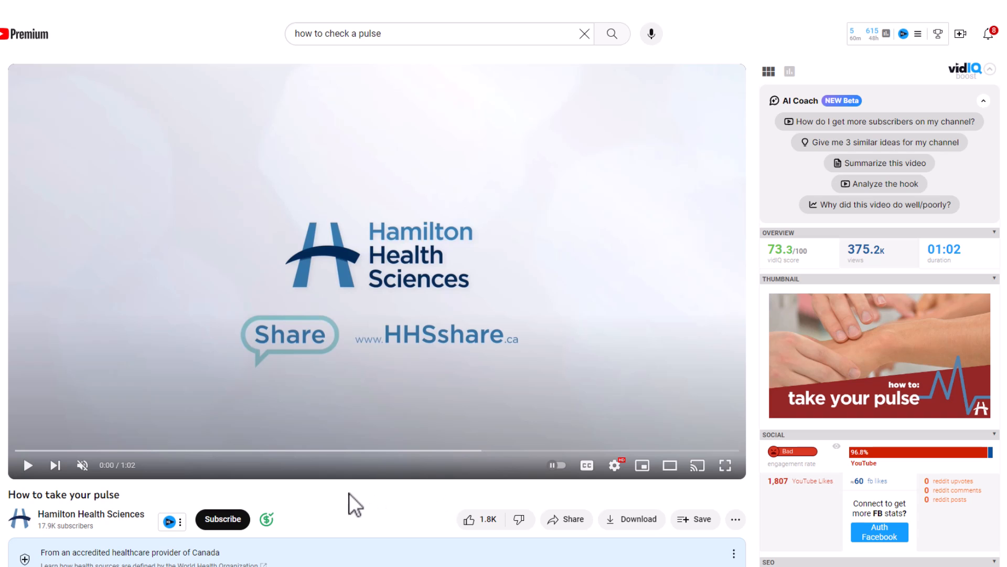
left_click(557, 531)
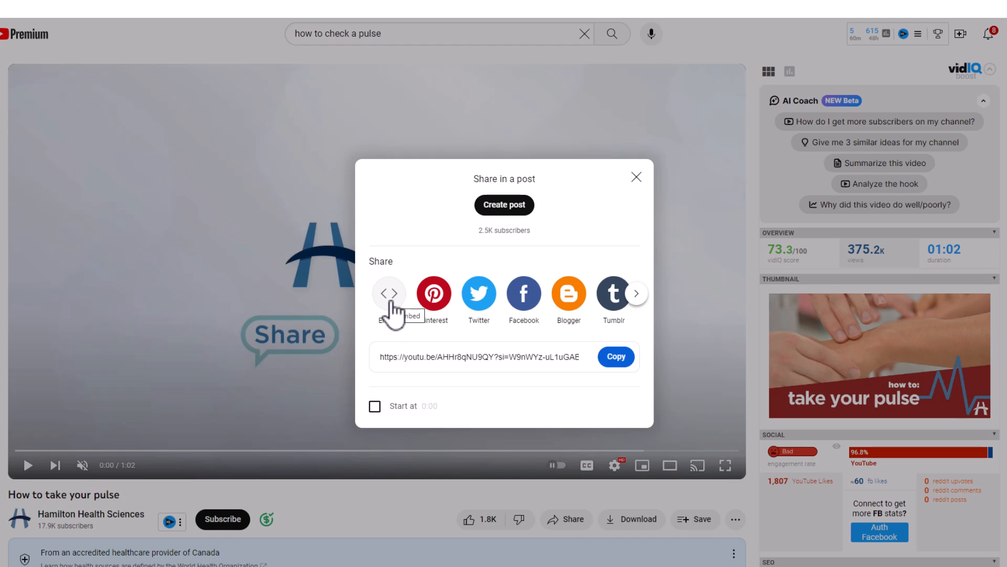
left_click(388, 297)
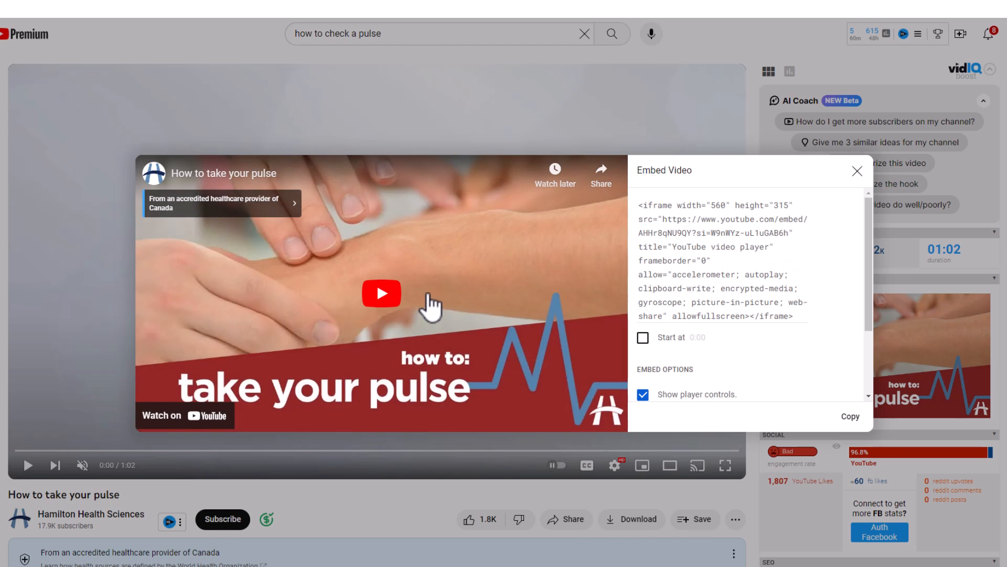
left_click(691, 226)
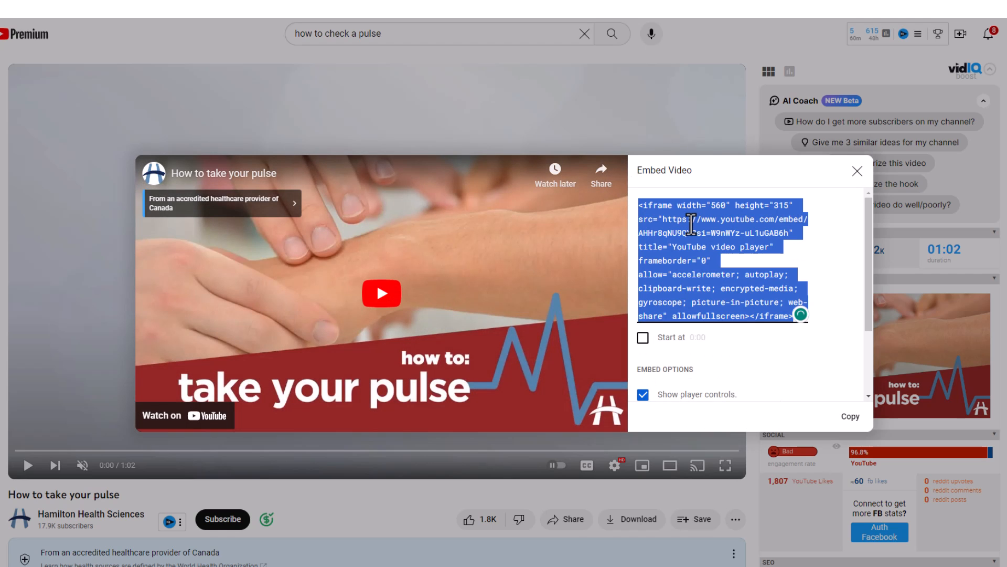
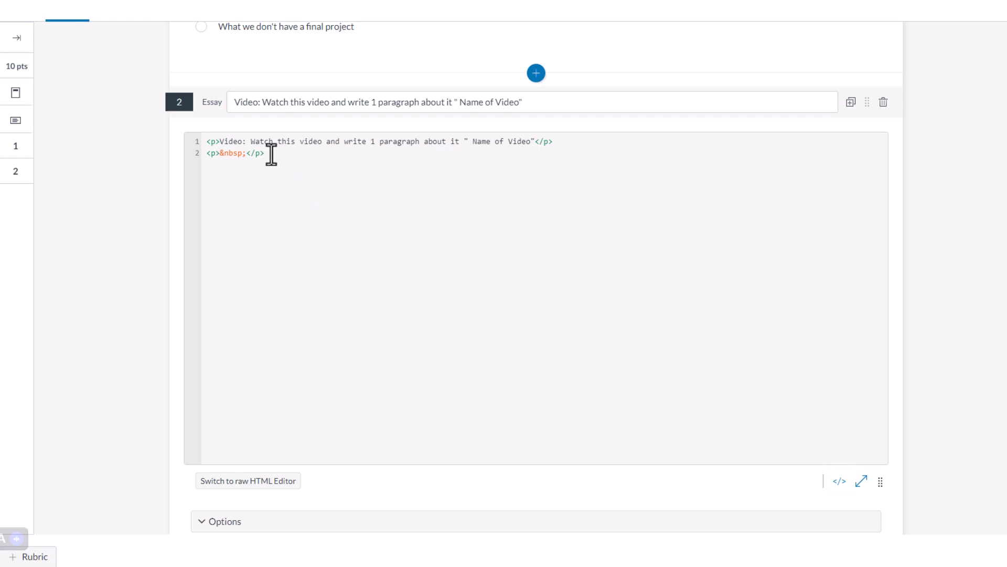
Step: Paste the YouTube embed code on a new line of the prompt's HTML, return to the rich text view, and remove the blank line above the video
key("Return")
right_click(215, 164)
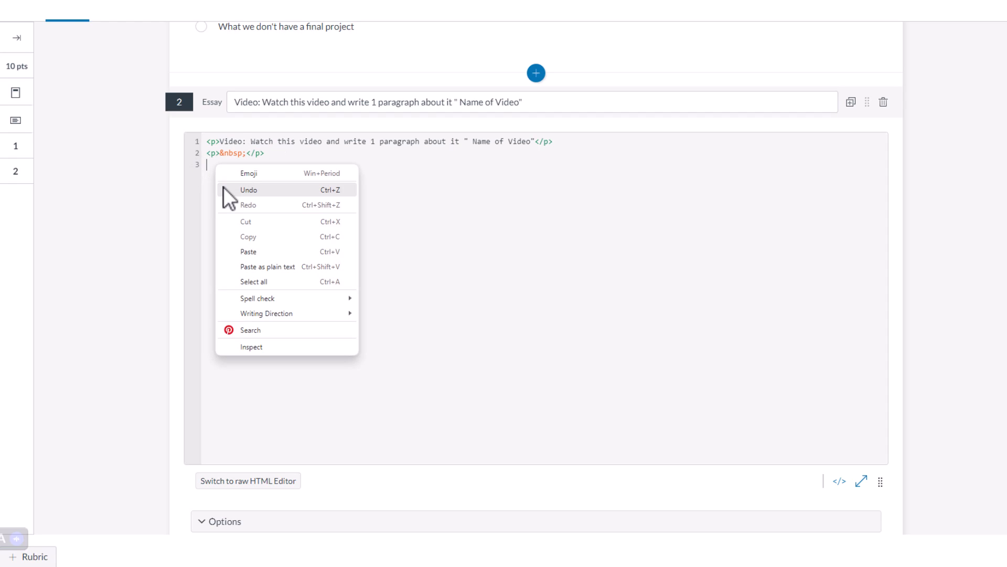
left_click(272, 252)
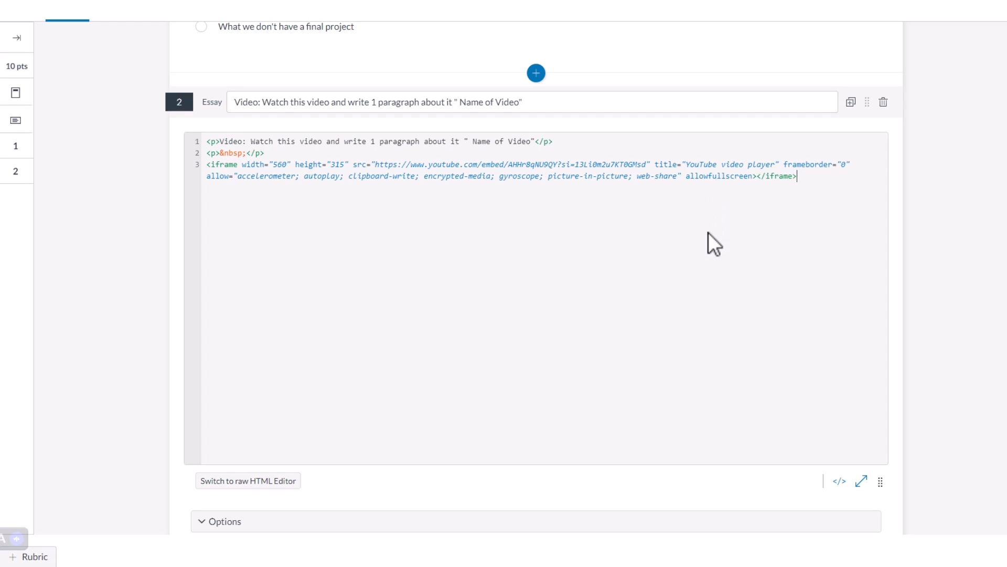
left_click(839, 484)
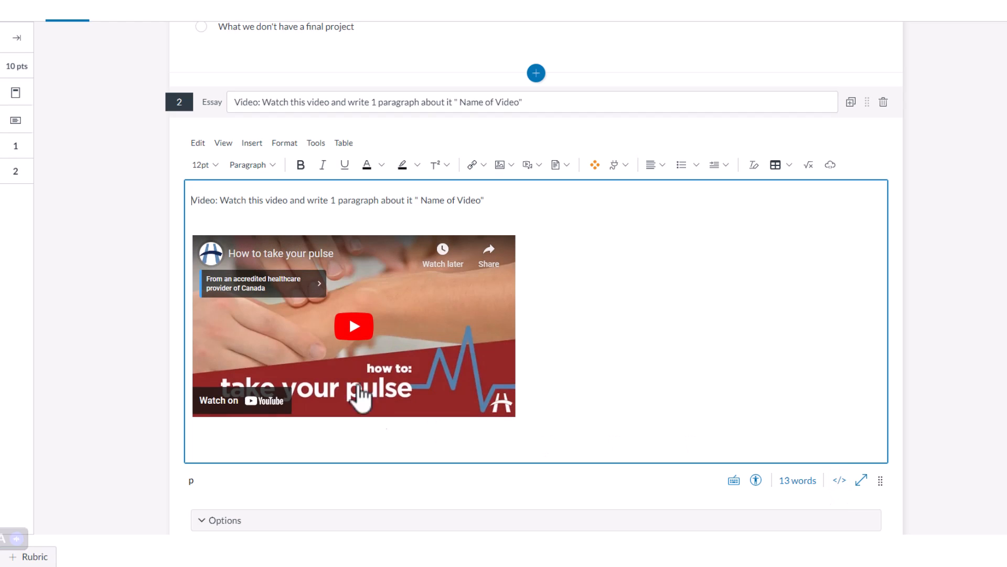
left_click(281, 219)
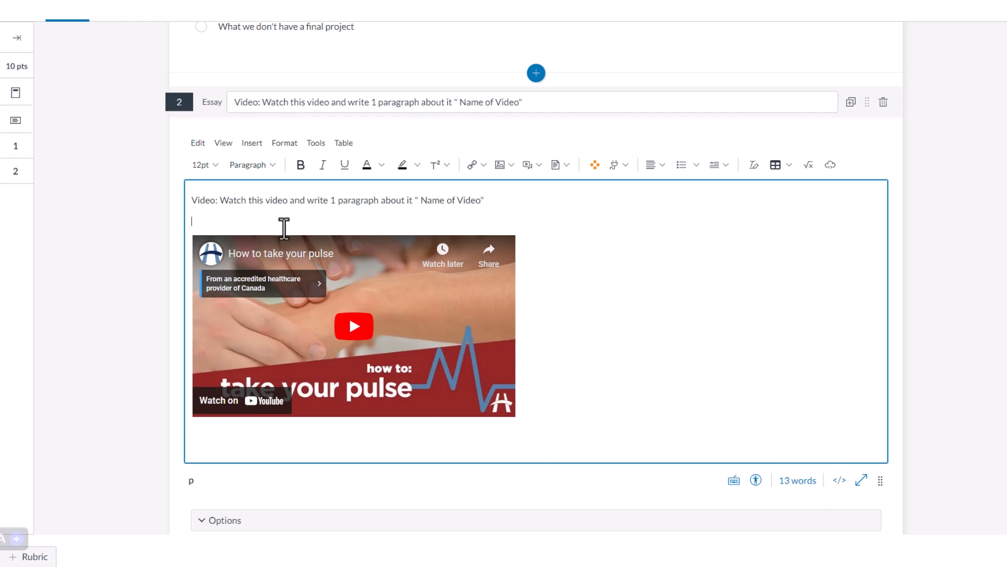
key("BackSpace")
Step: Add the text "After watching please write 1 paragraph about how they did? Where they successful?" below the embedded video
left_click(586, 348)
key("Return")
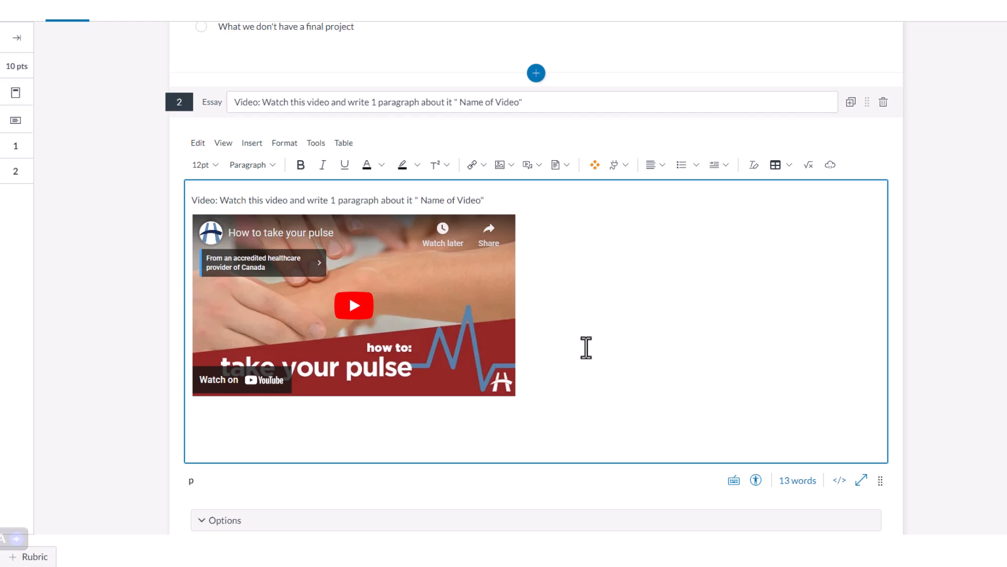
type("After watching please write")
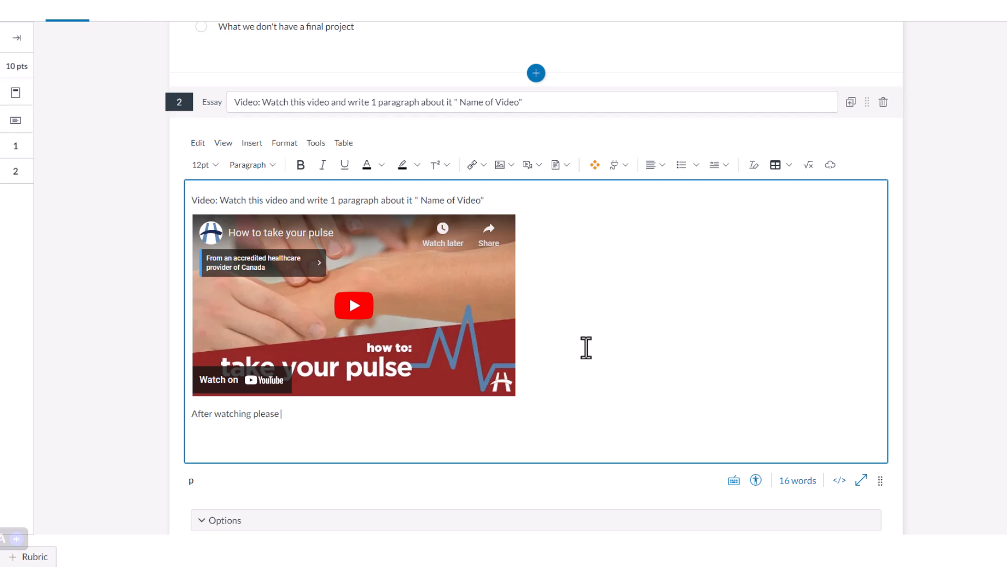
type(" 1 paragraph about how they di")
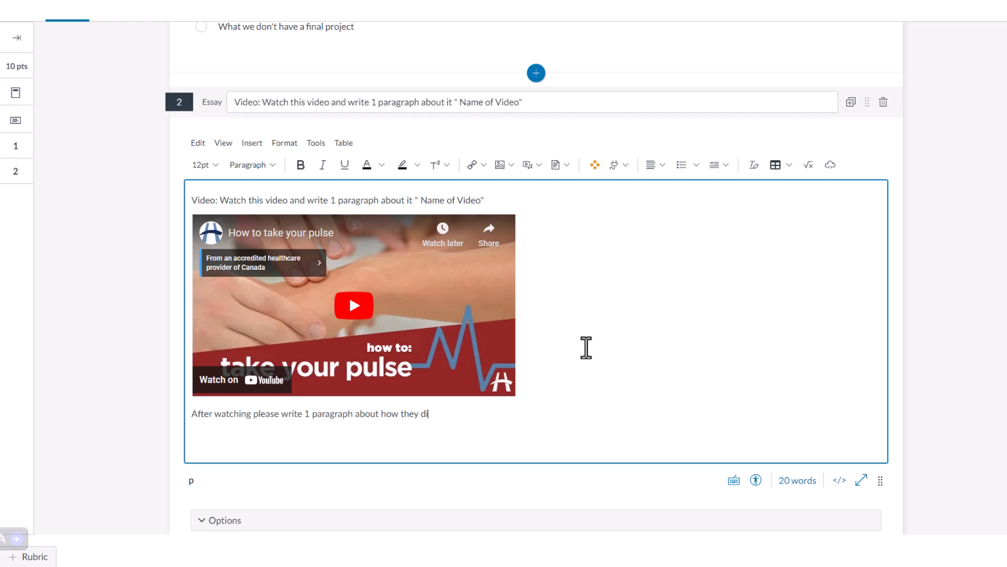
type("d? Where they successful?")
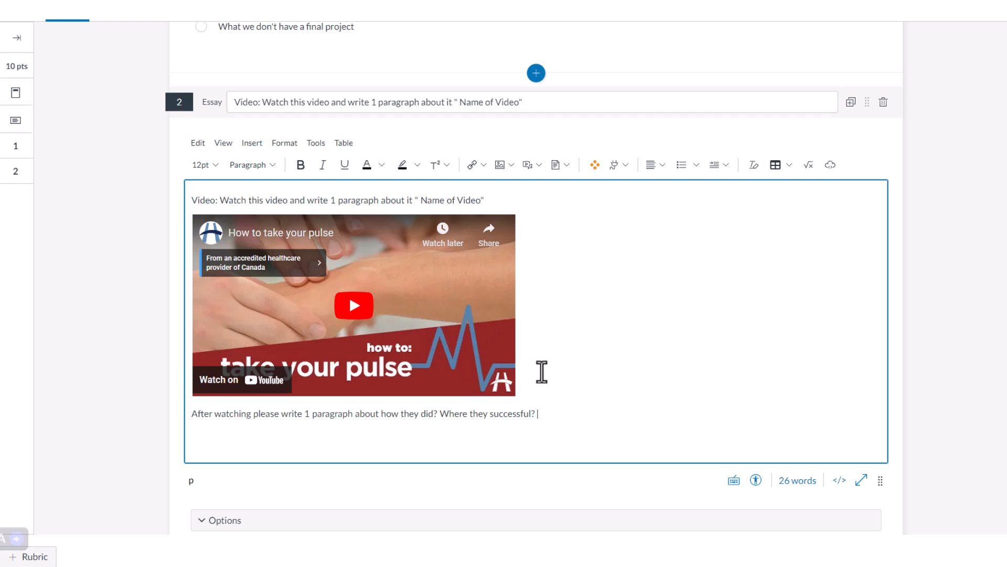
Step: Enable Spell-check in the essay question's options
scroll(971, 323, "down", 2)
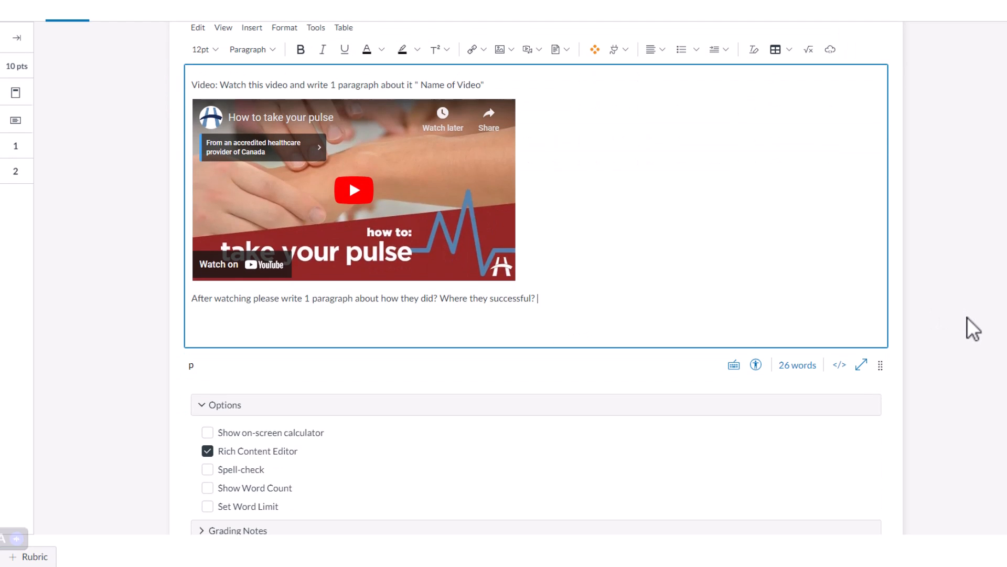
scroll(342, 408, "down", 3)
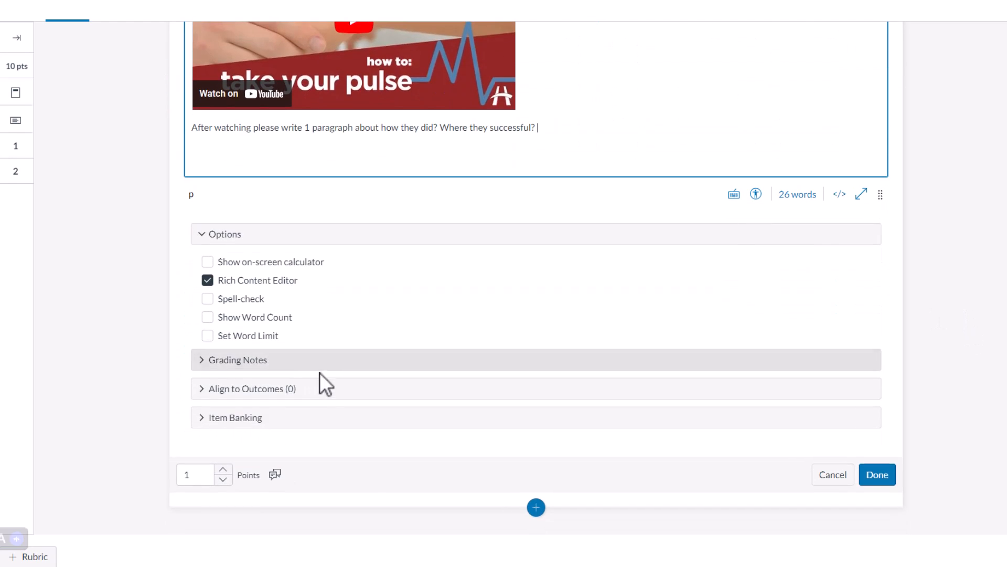
left_click(208, 299)
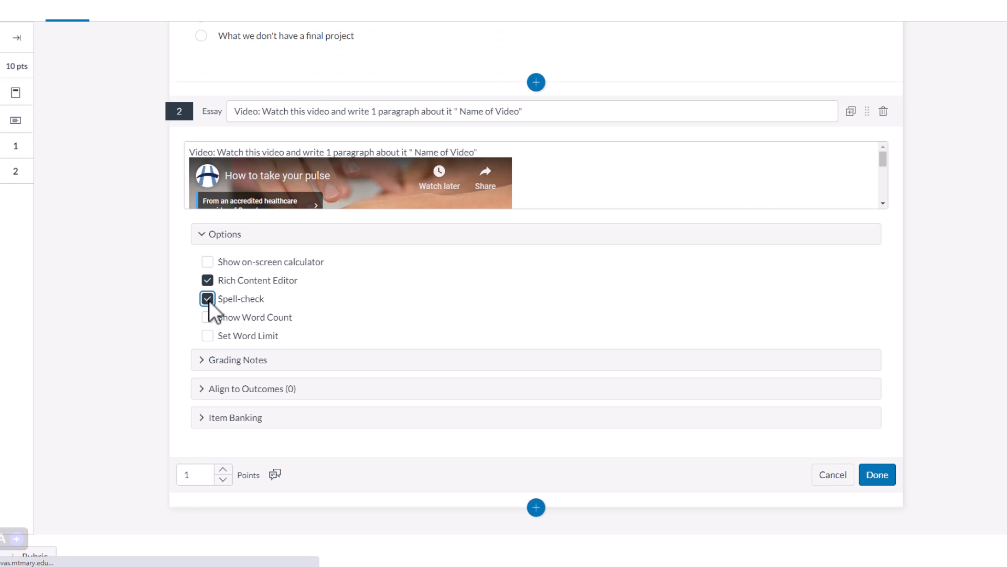
Step: Enable Show Word Count in the essay question's options and leave Set Word Limit turned off
left_click(208, 317)
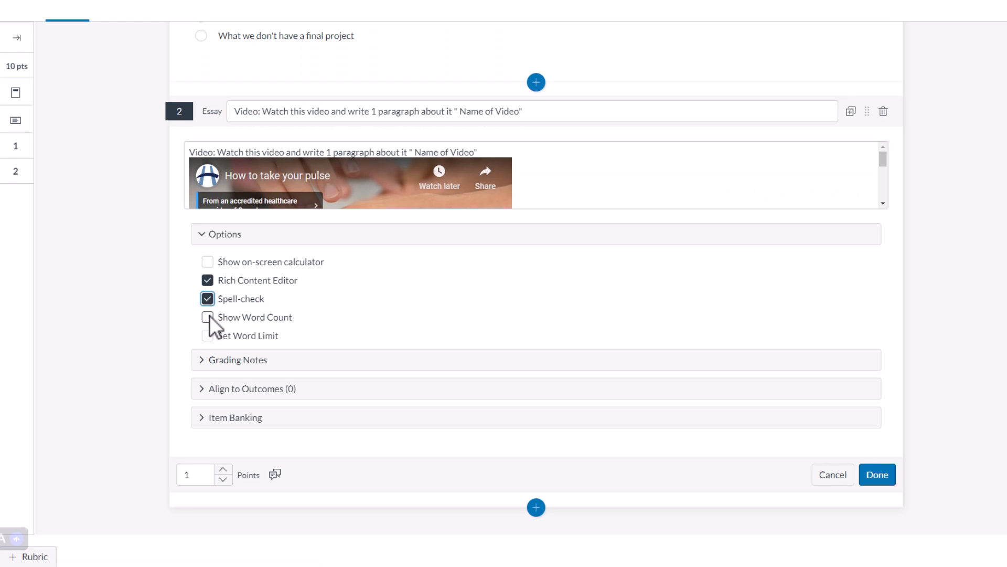
left_click(207, 335)
left_click(210, 338)
Step: Append "More than 500 words!" to the end of the essay prompt's text below the video and save the question
scroll(911, 338, "up", 4)
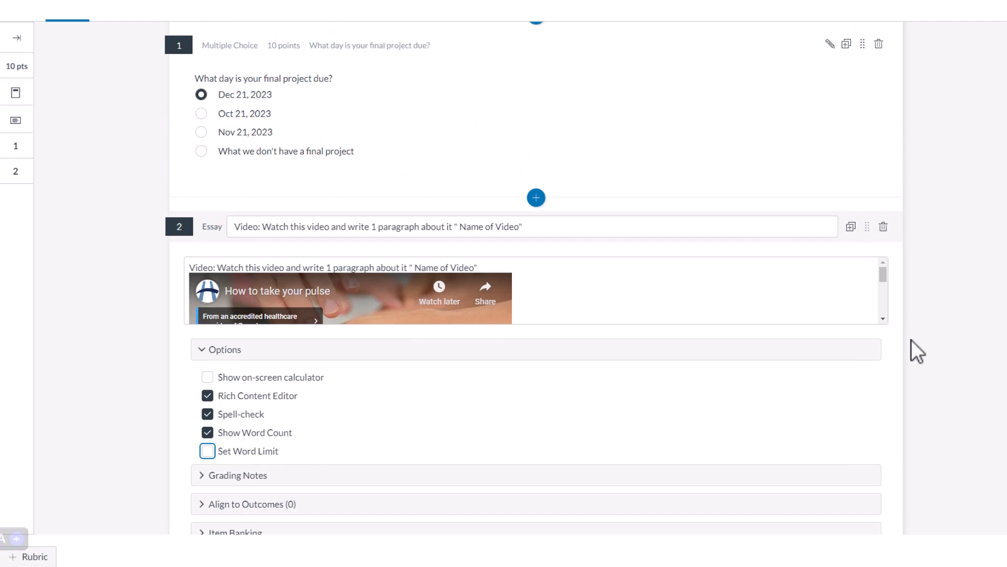
left_click(491, 382)
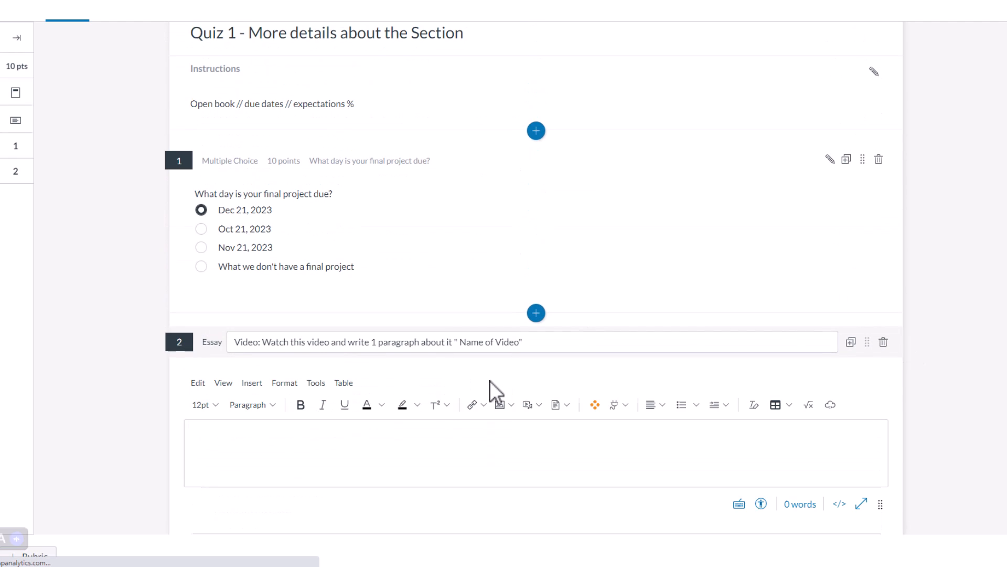
scroll(568, 442, "down", 3)
scroll(562, 317, "down", 1)
type("More than 500 words! :)")
key("BackSpace")
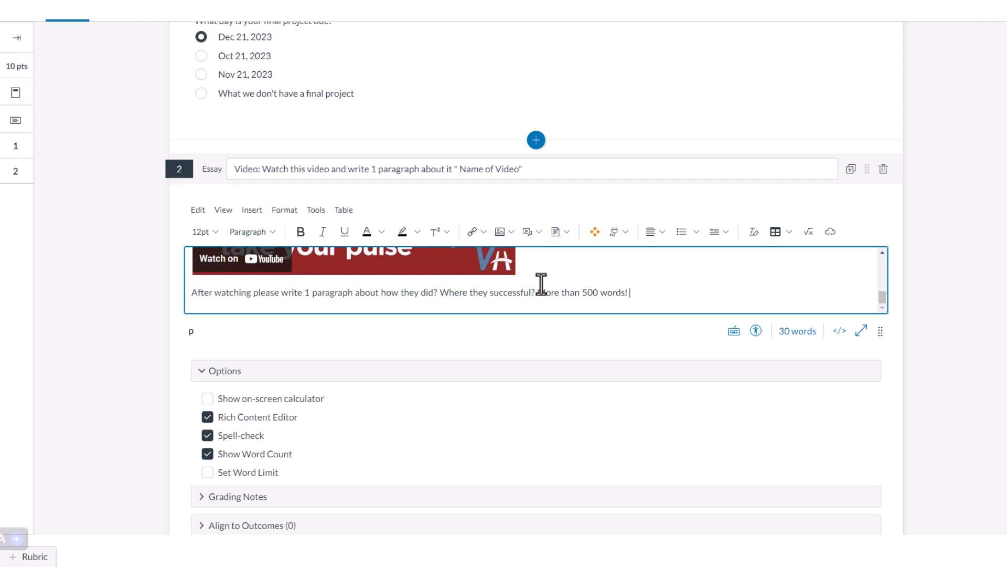
left_click(940, 228)
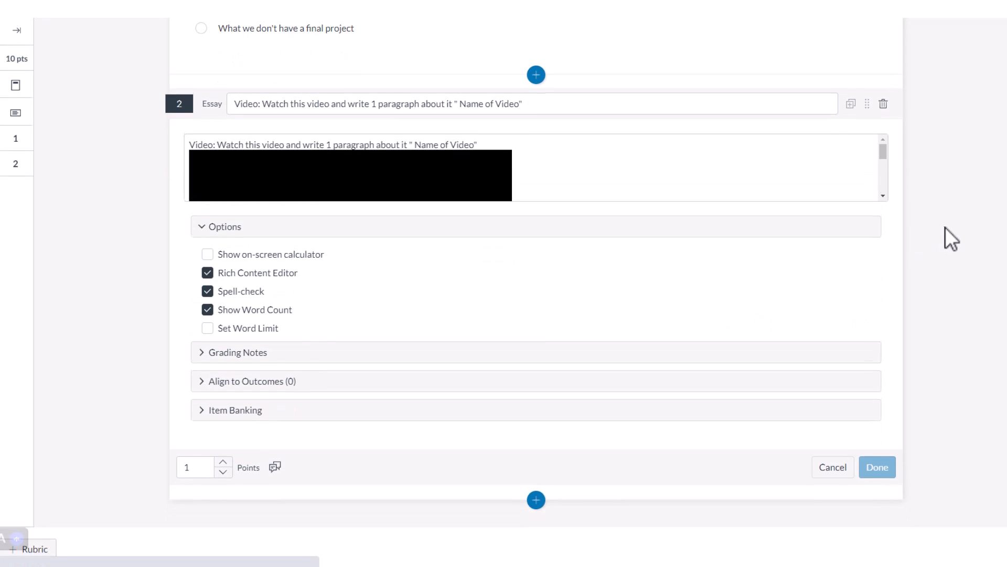
left_click(966, 237)
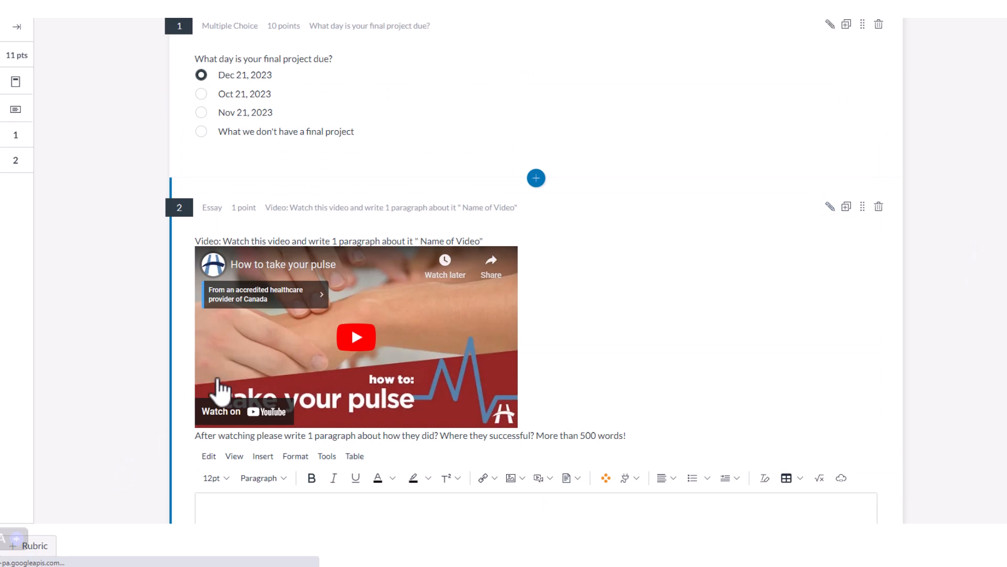
Step: Reopen the essay question for editing, set its value to 50 points, and save it
scroll(227, 391, "down", 3)
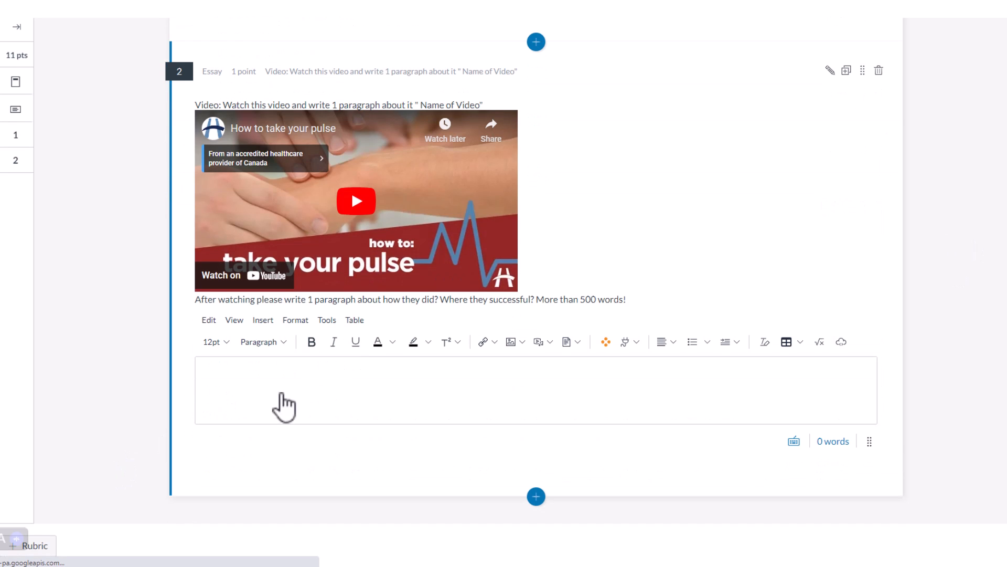
left_click(830, 71)
double_click(178, 465)
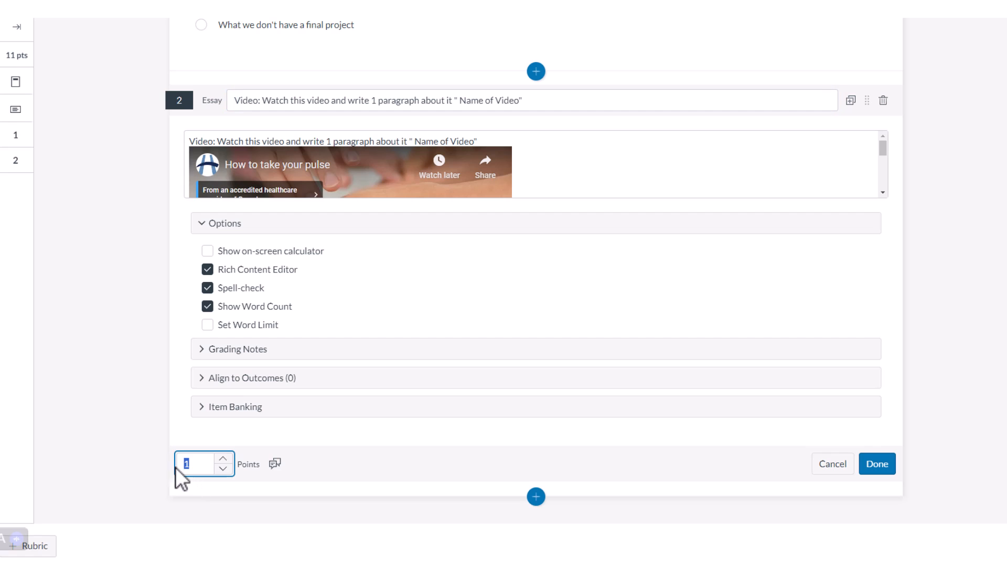
type("50")
key("Return")
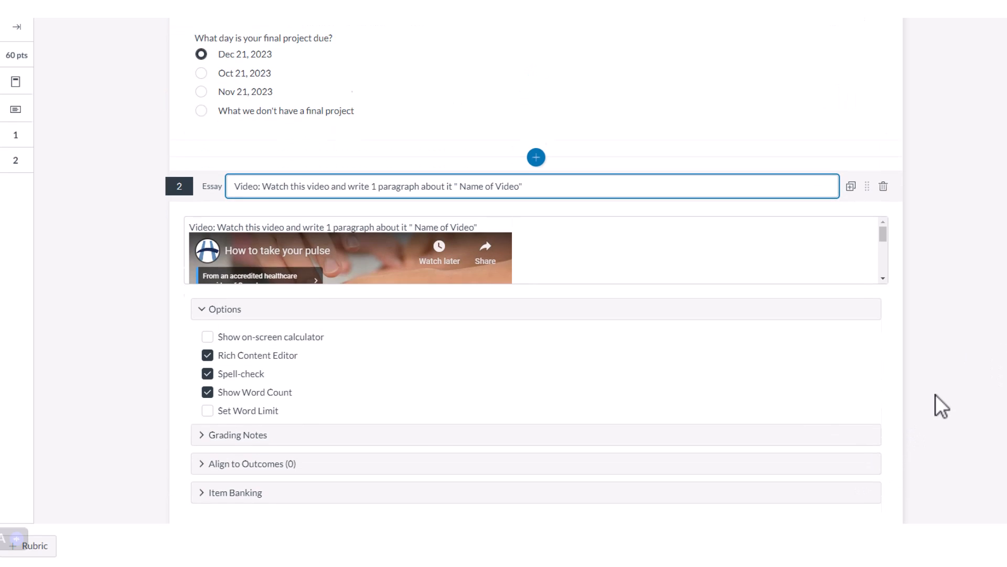
left_click(881, 464)
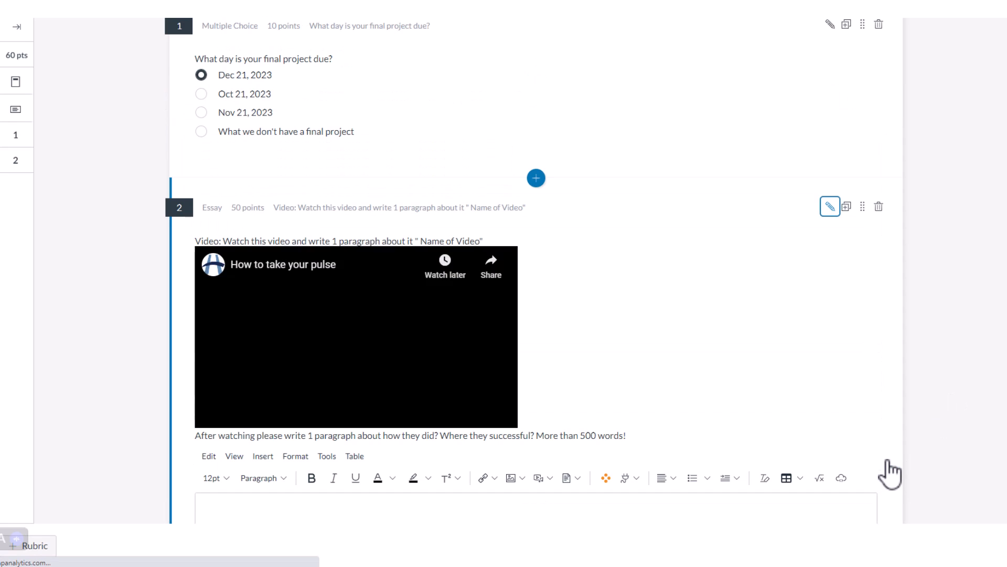
Step: Preview the quiz, answer the final project due date question with "Dec 21, 2023", and advance to the essay question
scroll(901, 333, "up", 5)
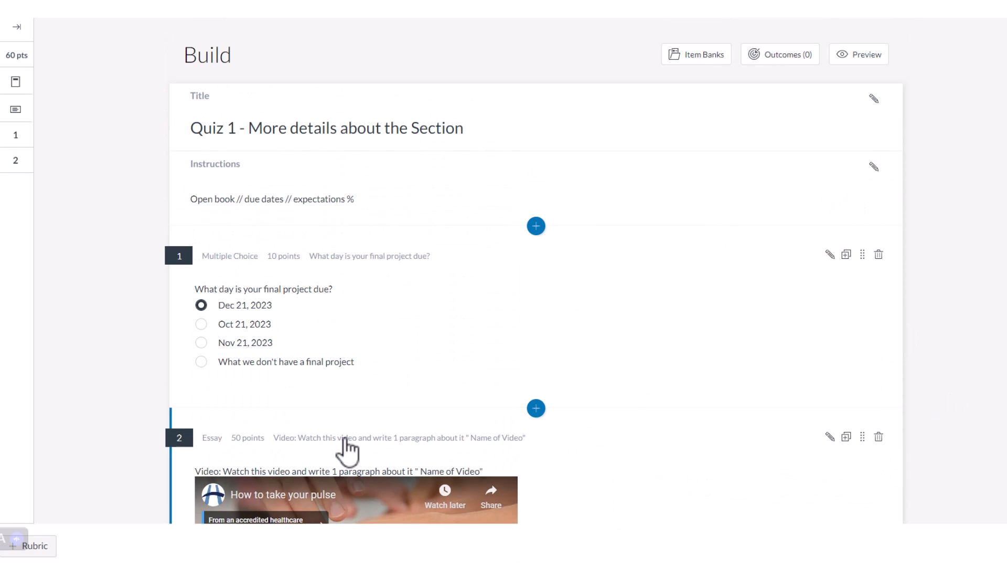
left_click_drag(181, 417, 181, 387)
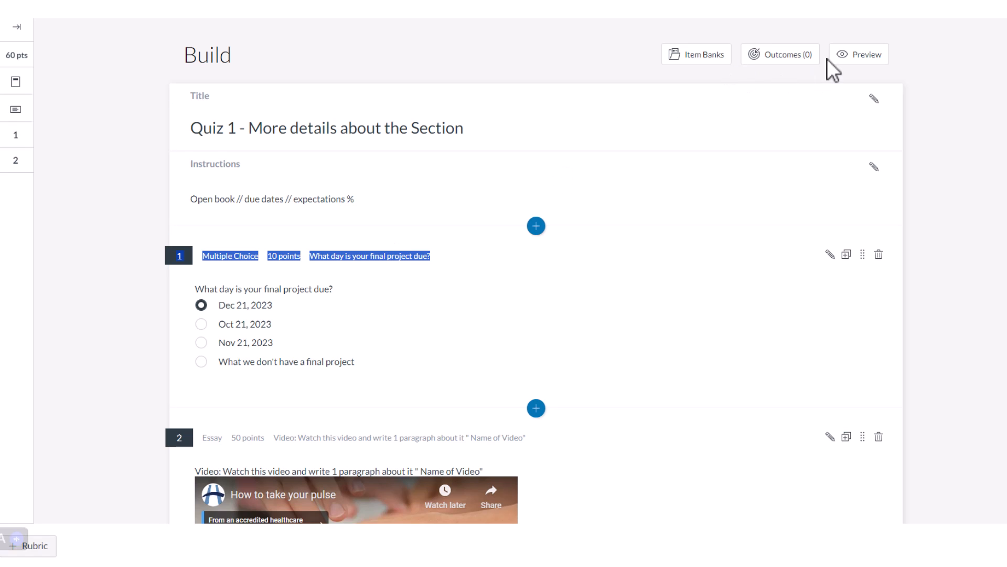
left_click(861, 54)
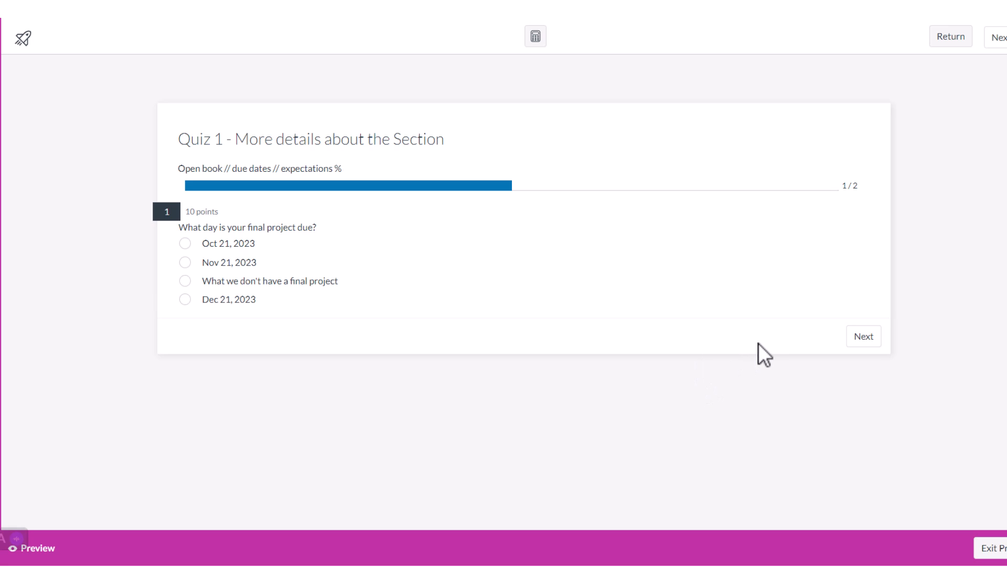
left_click(871, 340)
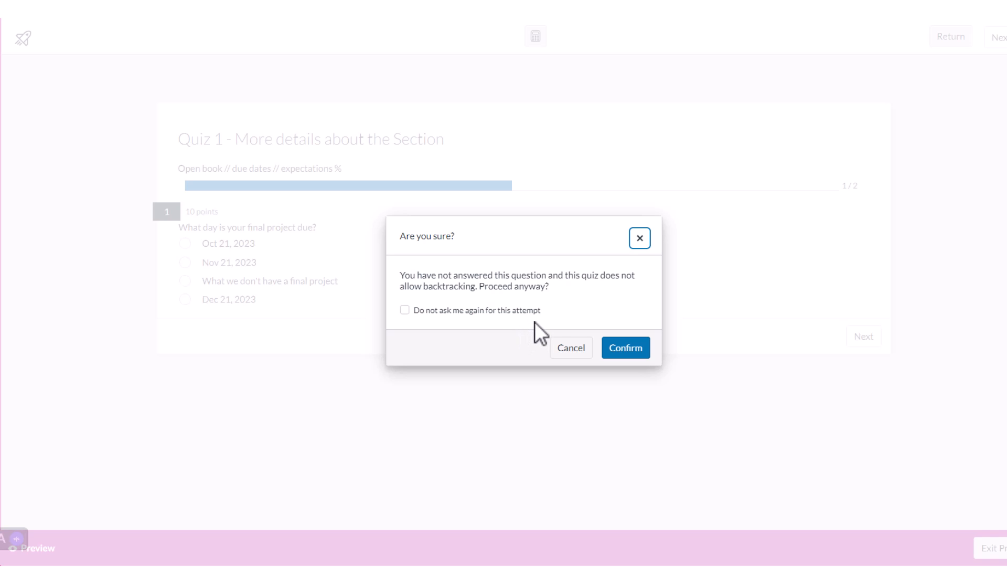
left_click(640, 239)
left_click(186, 299)
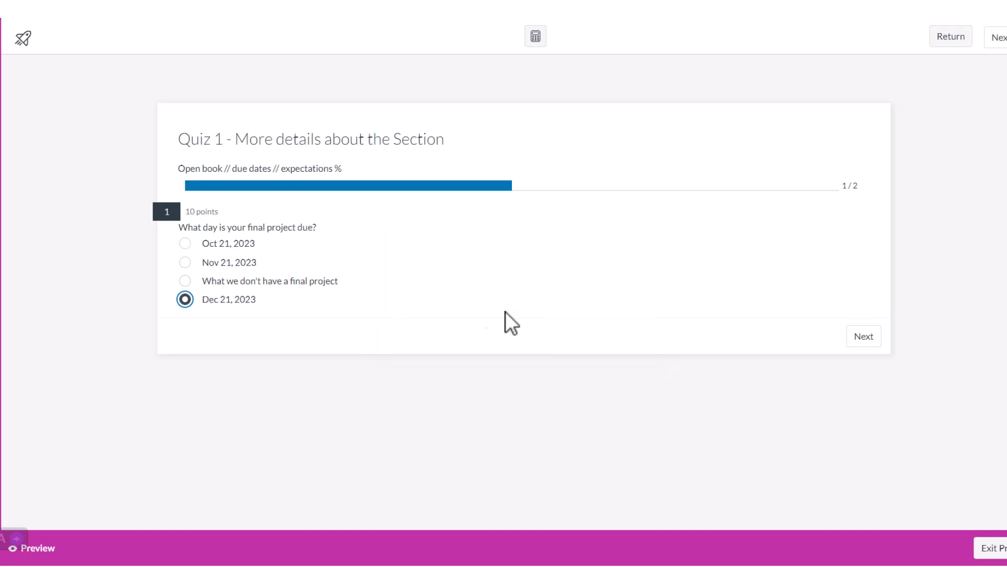
left_click(874, 339)
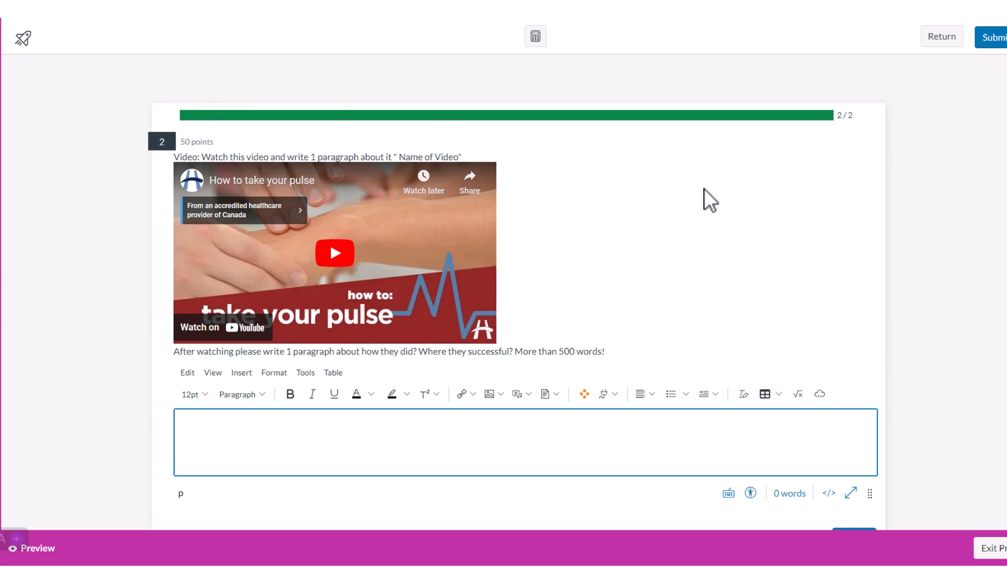
Step: Play the embedded pulse video, skip ahead to about 0:27, pause it, and dismiss the suggested videos
left_click(341, 255)
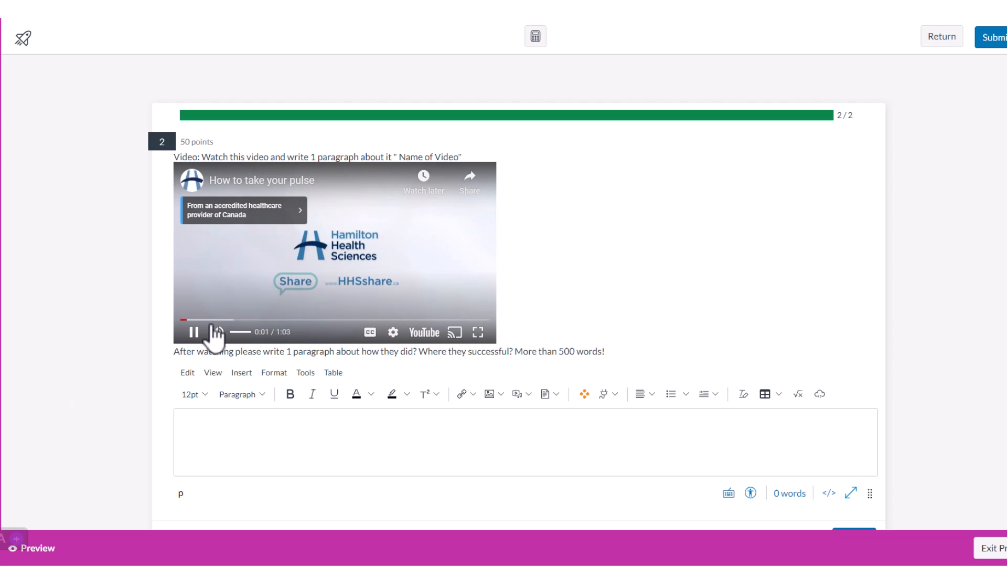
left_click_drag(231, 319, 316, 323)
left_click(193, 333)
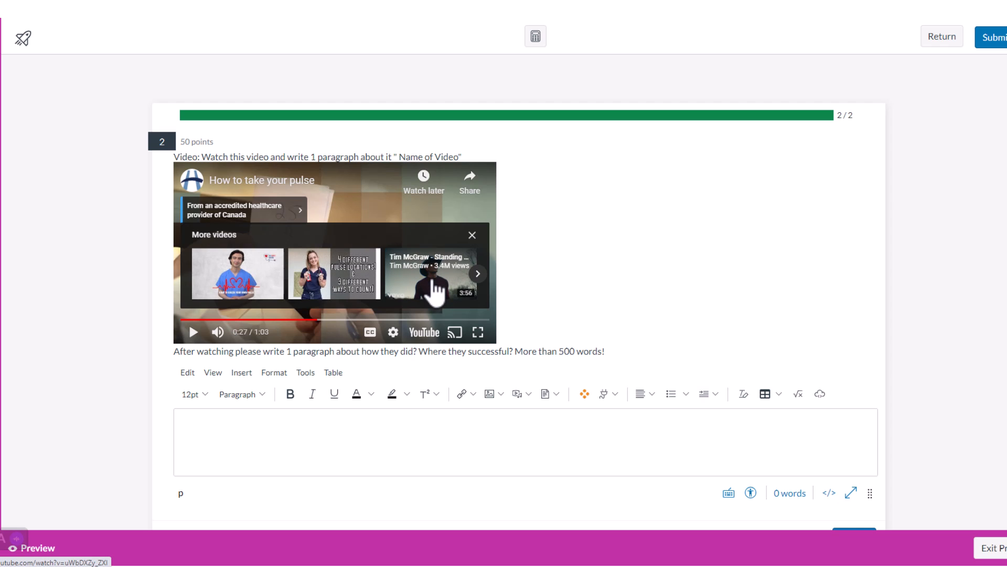
left_click(473, 236)
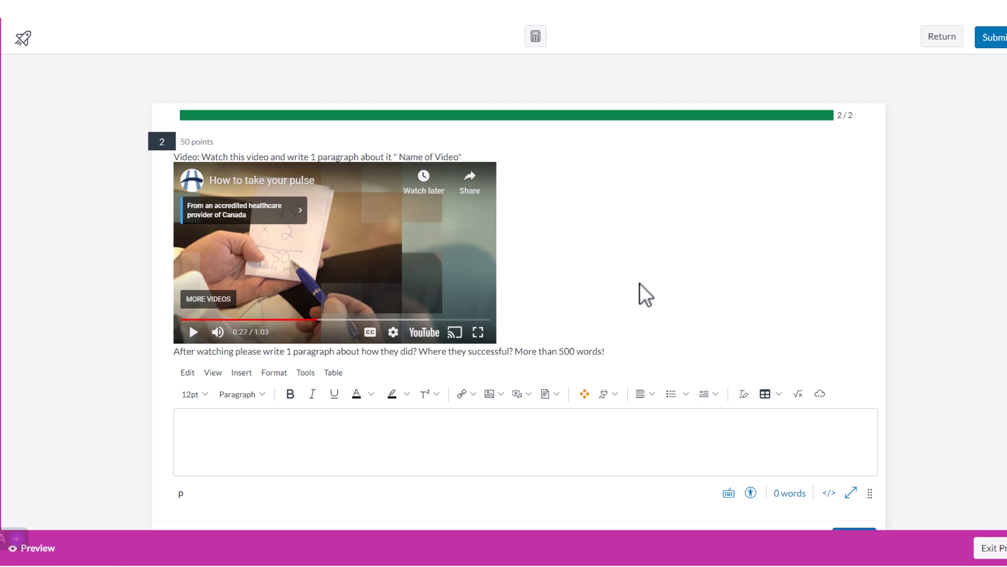
Step: Enter several lines of placeholder text as the essay answer and submit the preview attempt
scroll(622, 286, "down", 2)
left_click(304, 357)
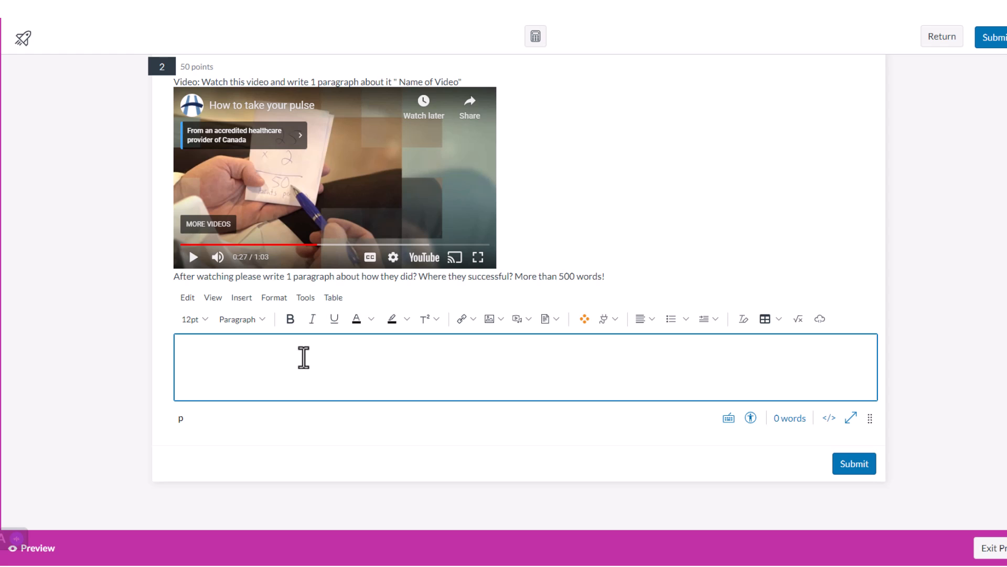
type("fkjds;fkj")
key("Return")
type("sdf")
key("Return")
type("asd")
key("Return")
type("jfasdfasd")
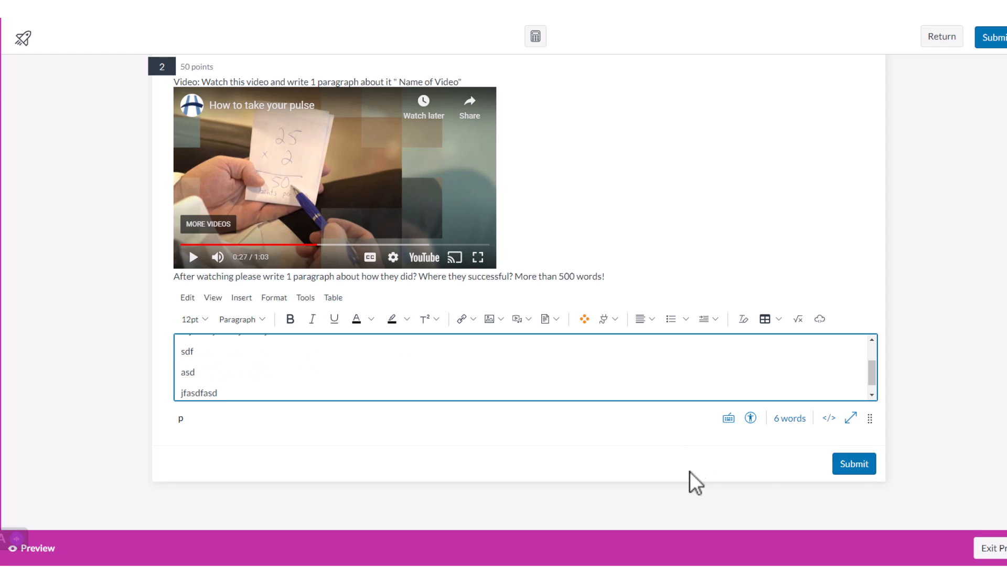
left_click(856, 463)
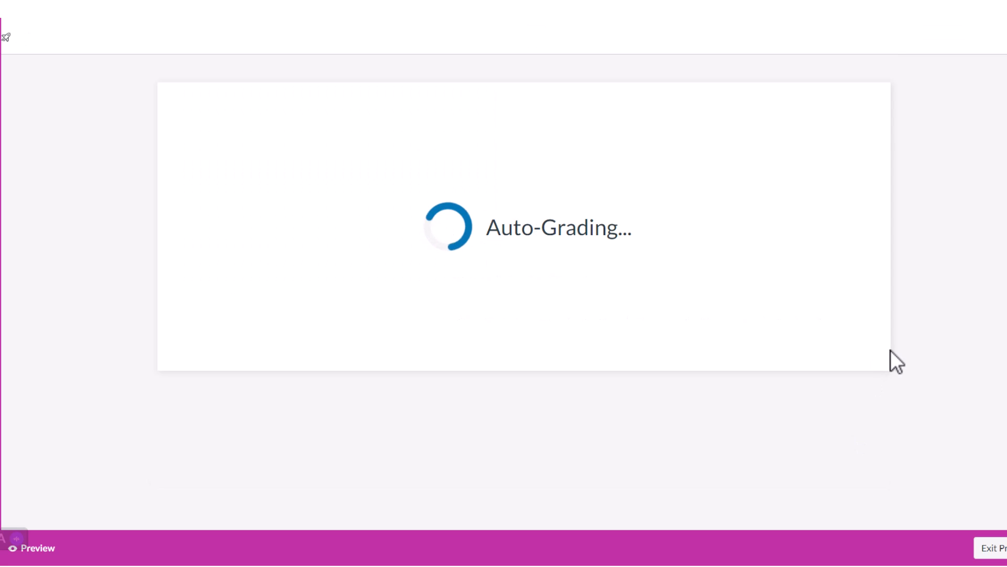
Step: Review the preview attempt's results for both questions, including the essay's grading status, and exit the preview
scroll(700, 346, "down", 7)
scroll(239, 400, "down", 1)
left_click_drag(169, 473, 243, 473)
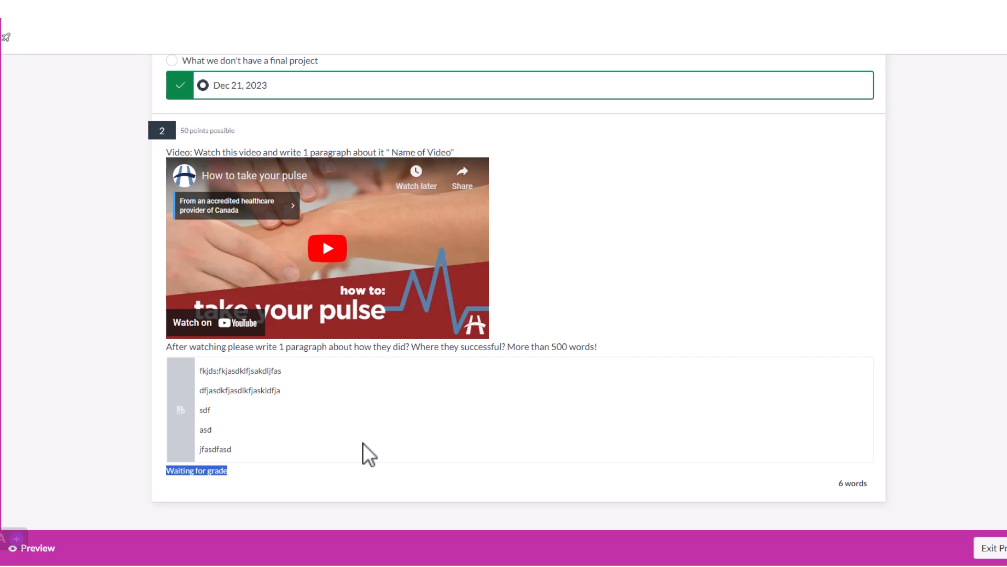
scroll(912, 270, "up", 8)
scroll(917, 256, "down", 7)
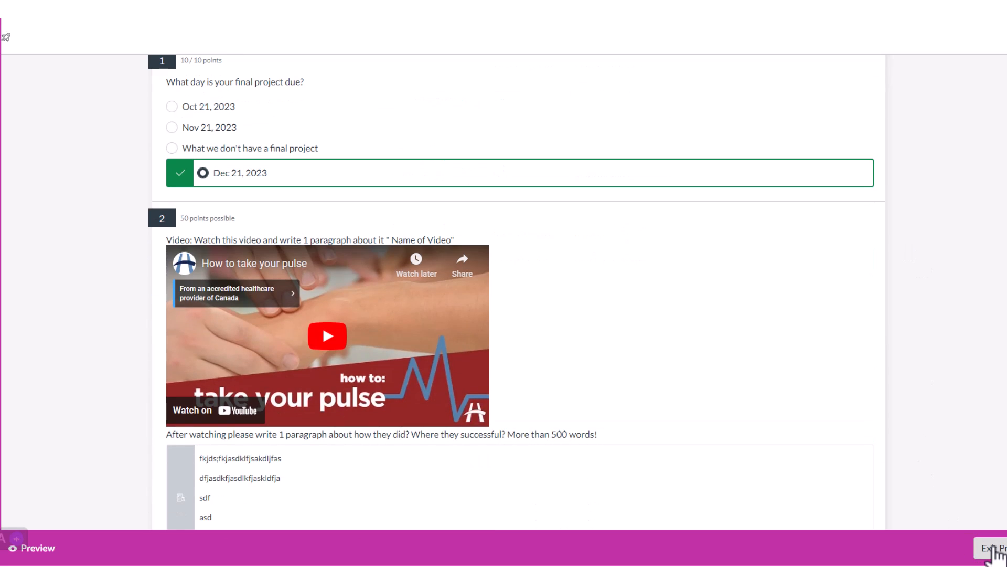
left_click(991, 548)
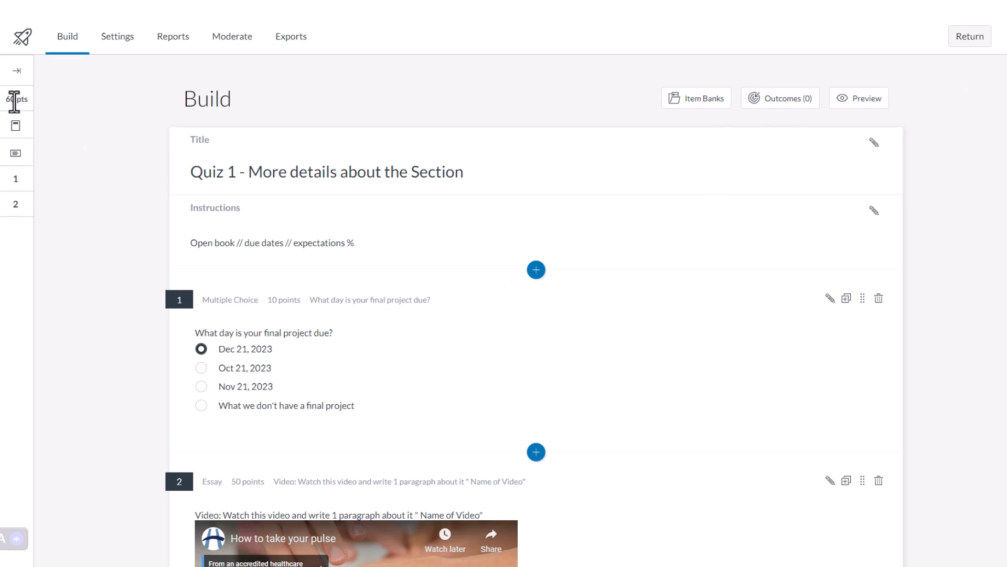
Step: Jump to the quiz's instructions and title sections, and go back to the beginning of the Build page
left_click(17, 156)
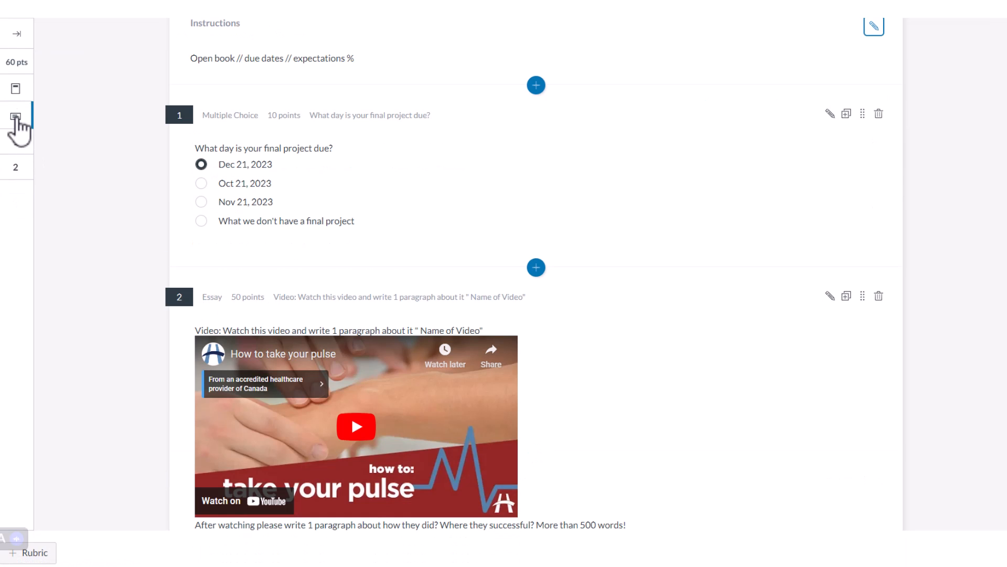
left_click(16, 89)
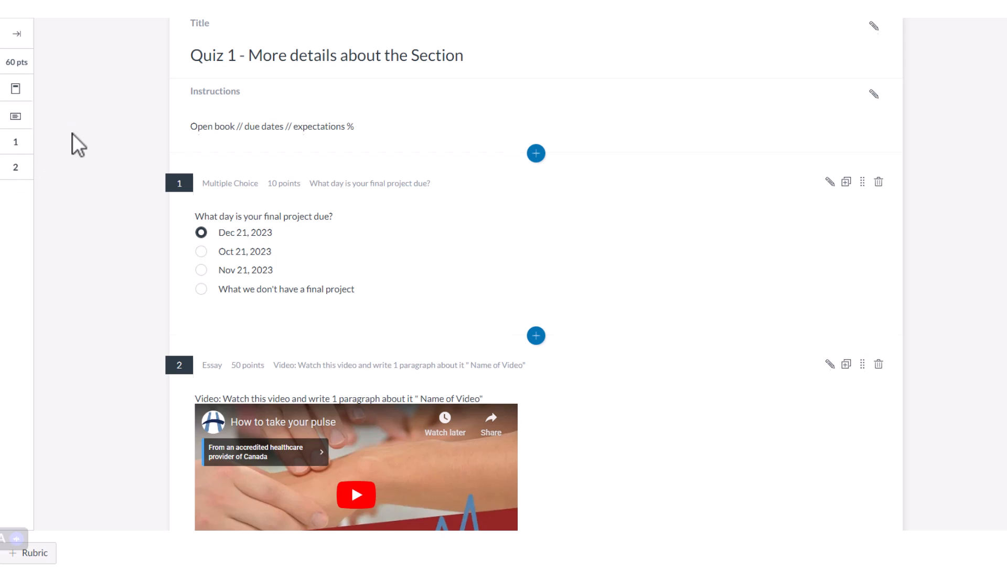
scroll(72, 133, "up", 2)
scroll(865, 169, "up", 1)
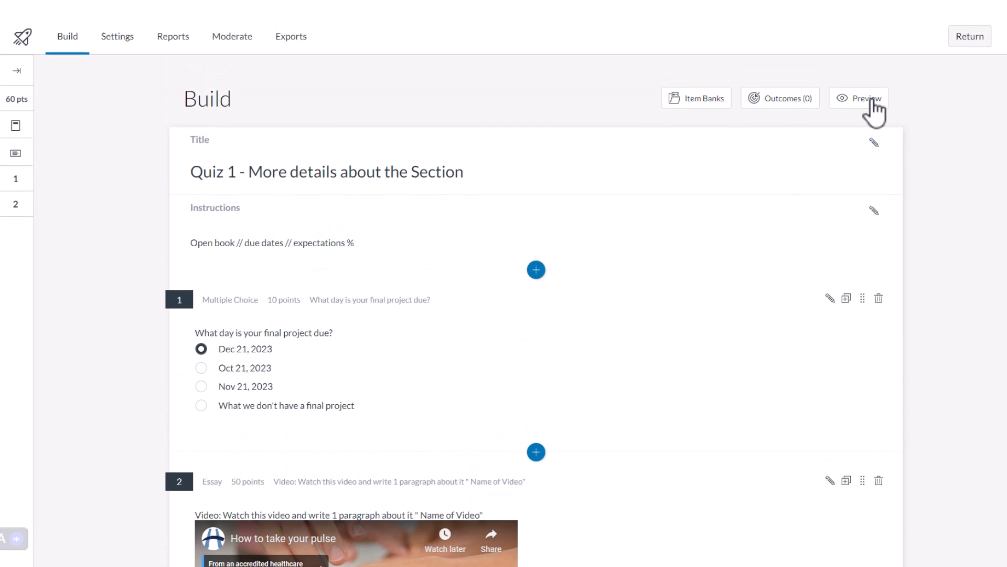
Step: Return to the course, open its Modules page, and publish the Week 1 module with all its items
left_click(971, 38)
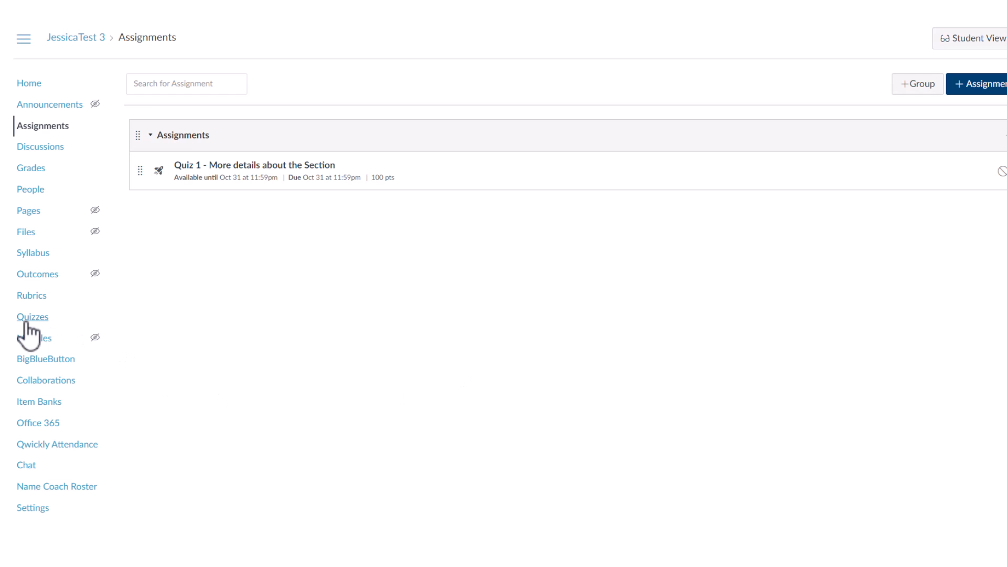
mouse_move(95, 341)
left_click(32, 344)
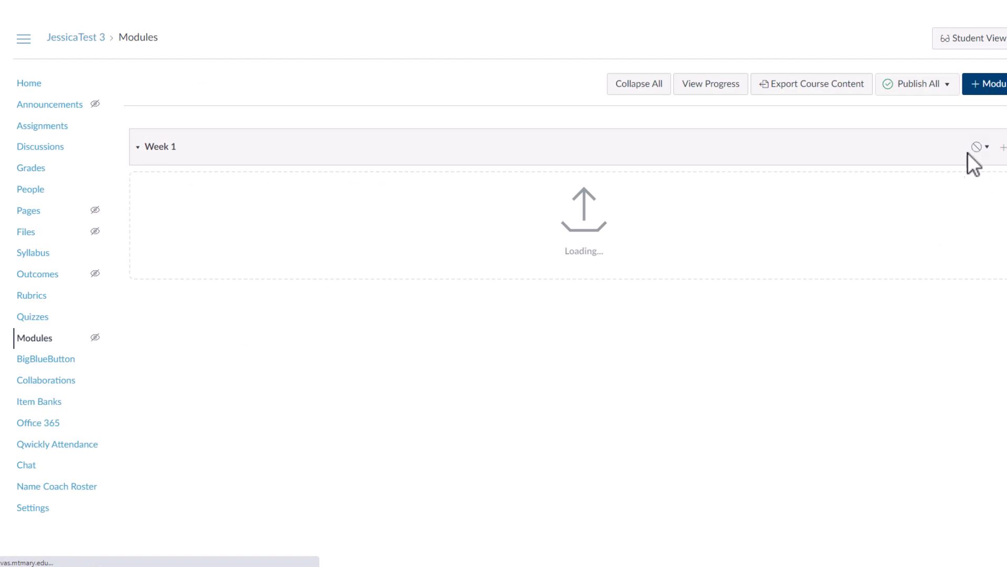
left_click(985, 149)
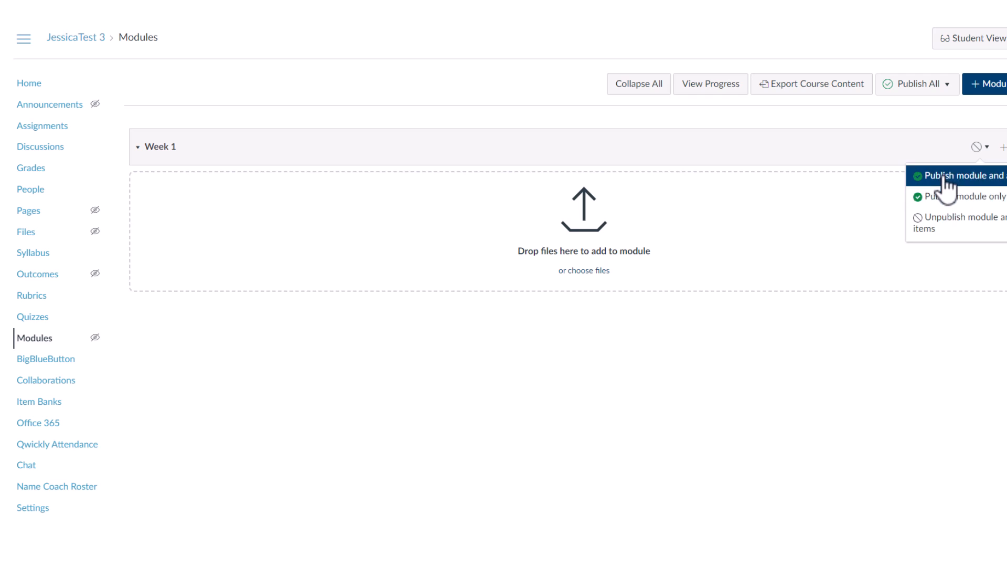
left_click(947, 176)
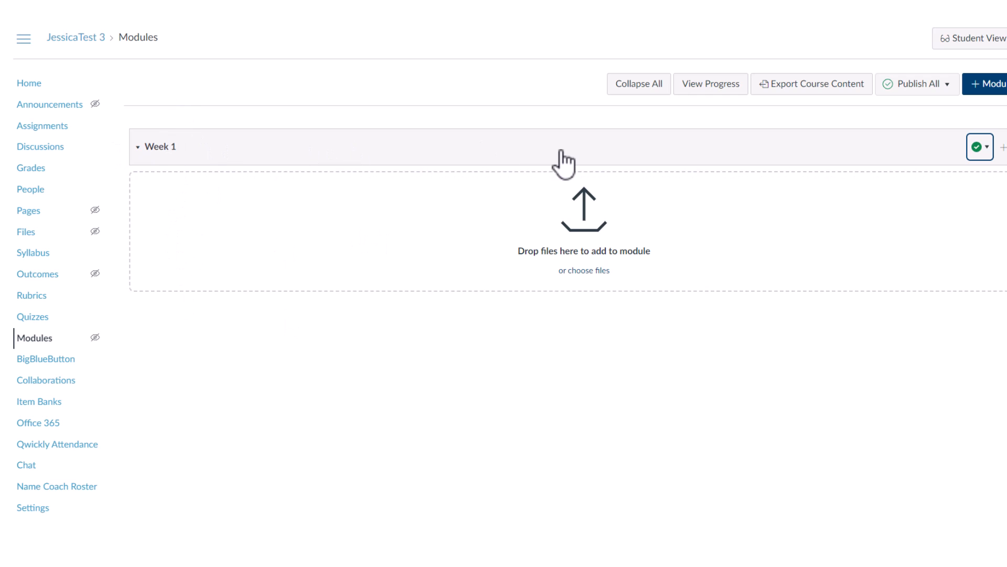
Step: Add the existing quiz "Quiz 1 - More details about the Section" to the Week 1 module and publish it
left_click(1002, 147)
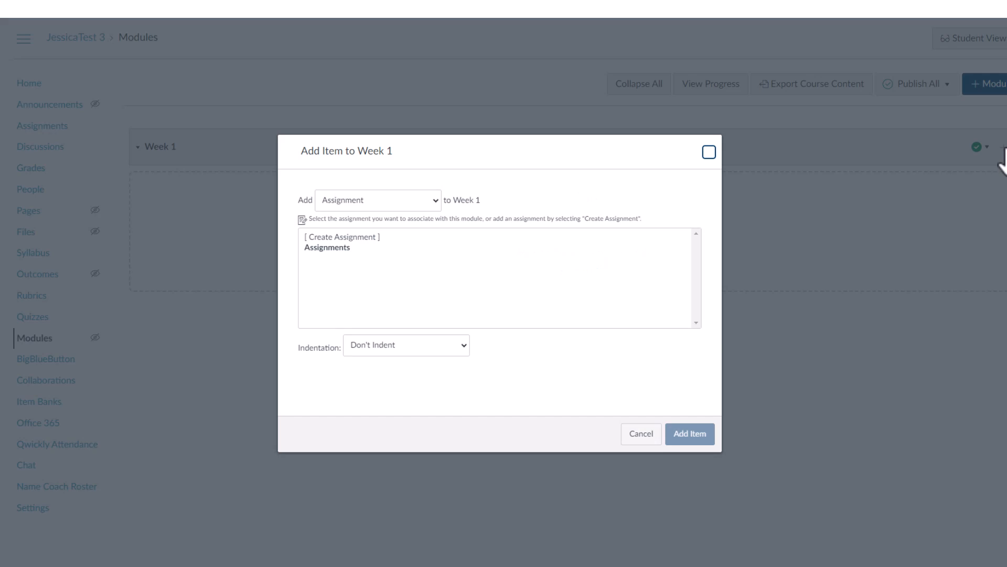
left_click(709, 153)
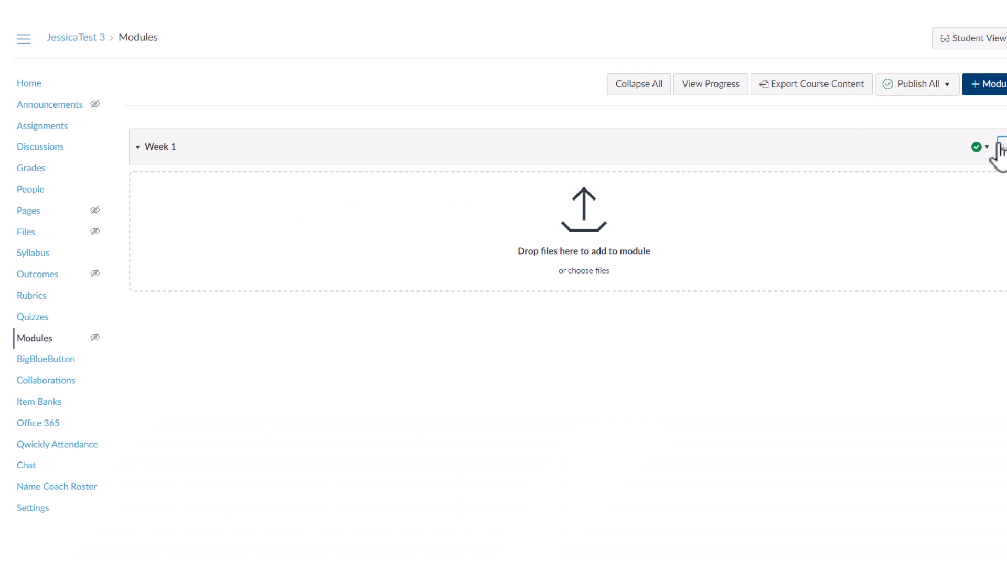
left_click(1002, 148)
left_click(409, 202)
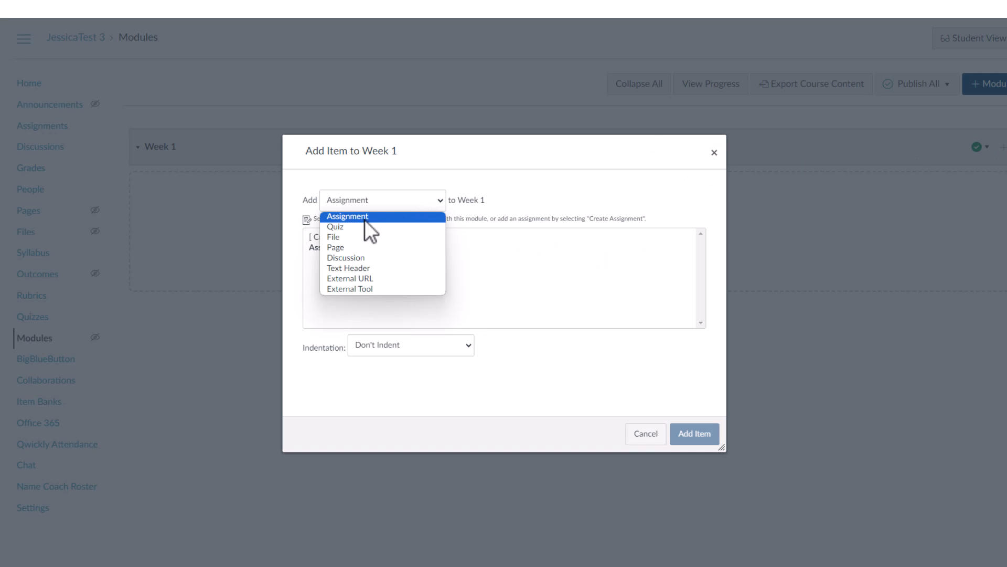
left_click(332, 228)
left_click(326, 247)
left_click(693, 436)
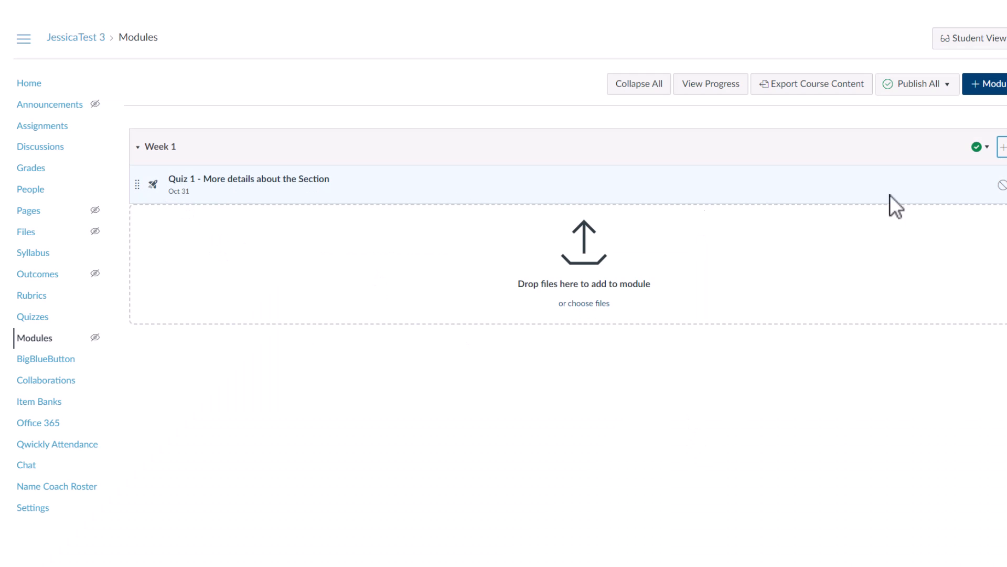
left_click(1001, 184)
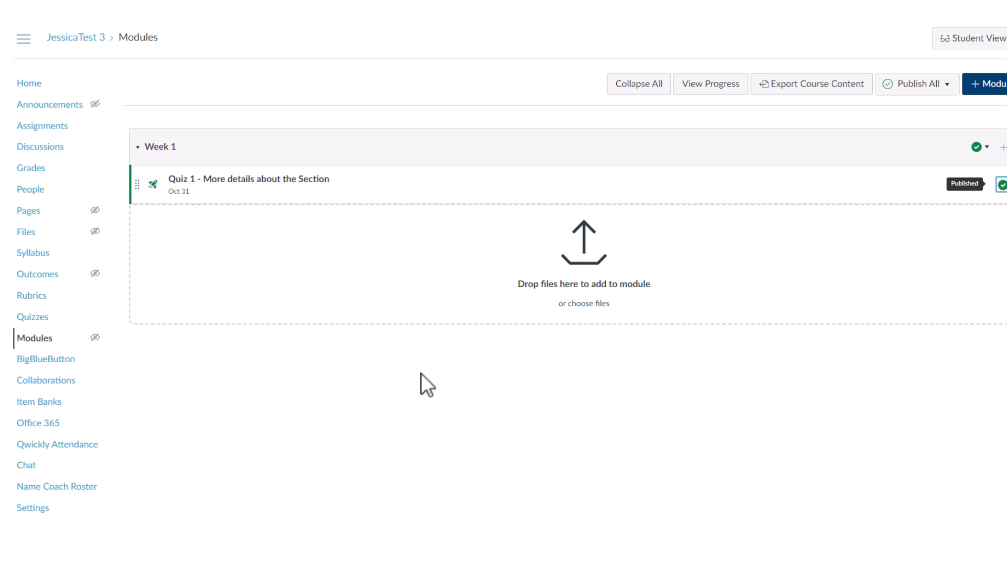
Step: Switch to Student View, open Quiz 1 from the course Syllabus, and begin the attempt
left_click(960, 38)
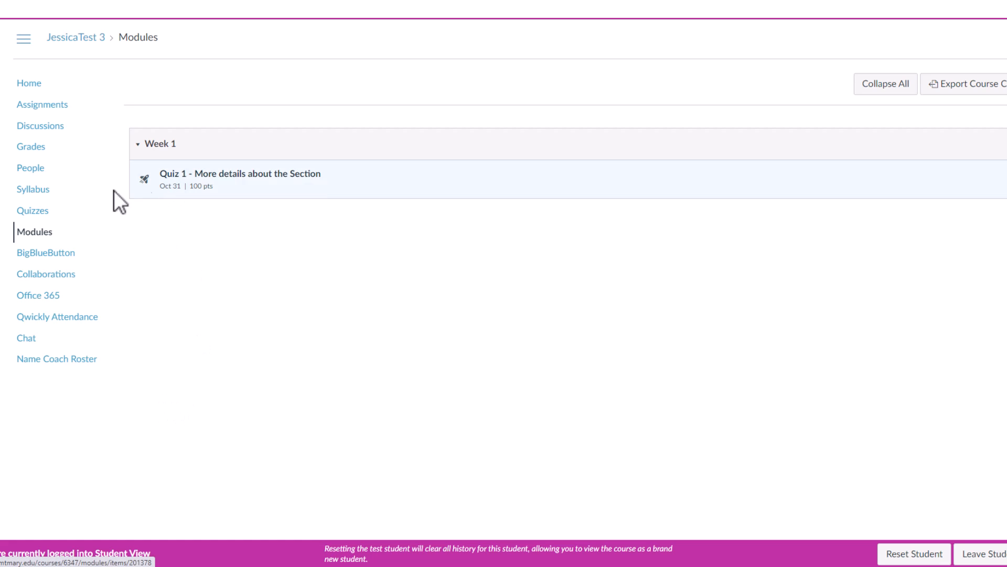
left_click(40, 197)
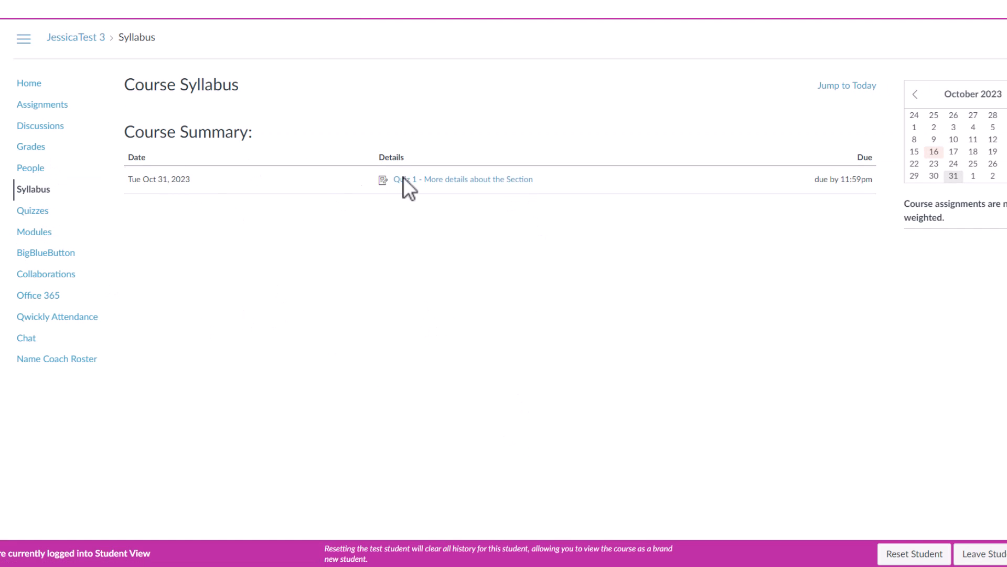
left_click(472, 180)
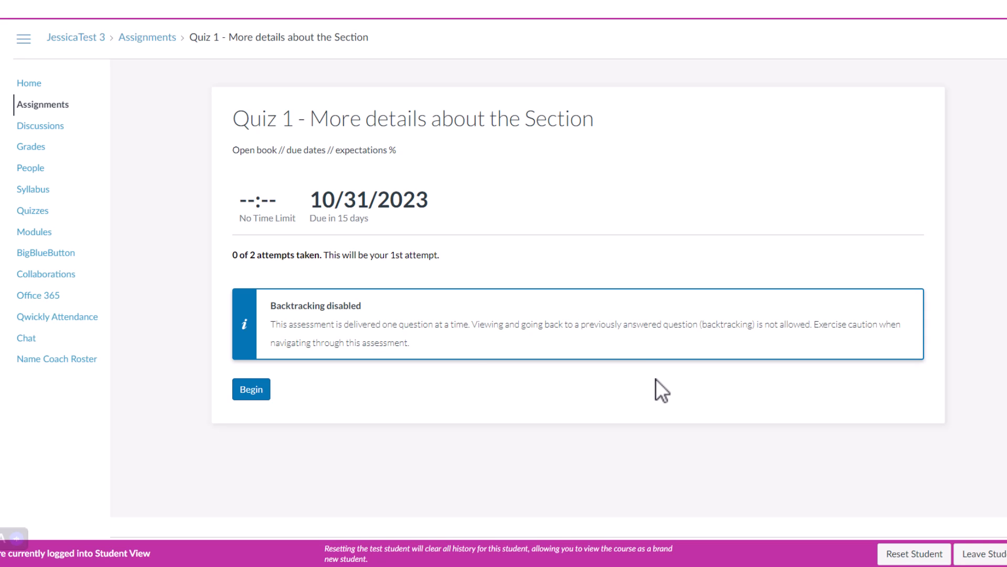
left_click(256, 395)
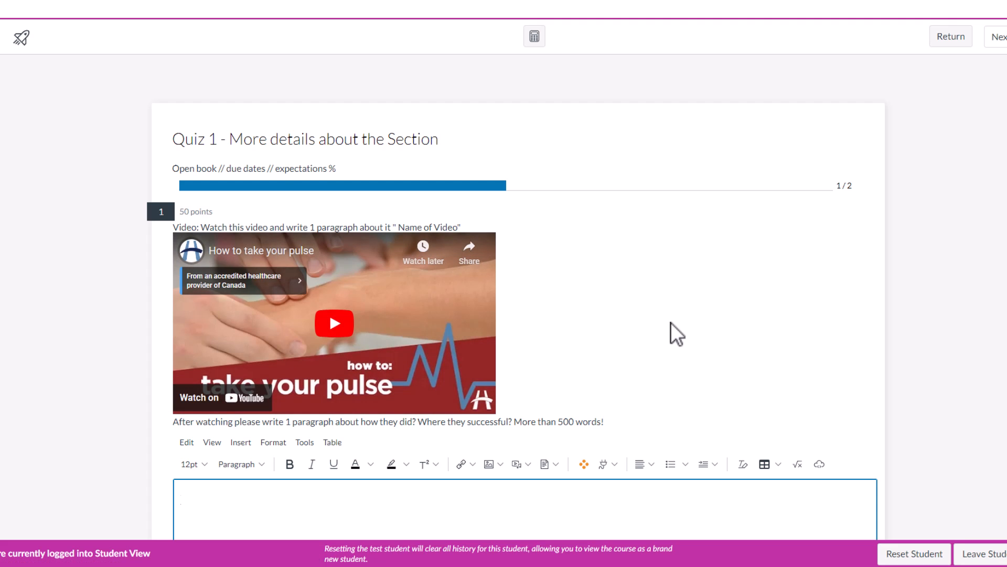
Step: Answer the essay with "dsfasdfasdfsadfasd", choose "What we don't have a final project" for the due-date question, and submit the quiz
scroll(660, 320, "down", 1)
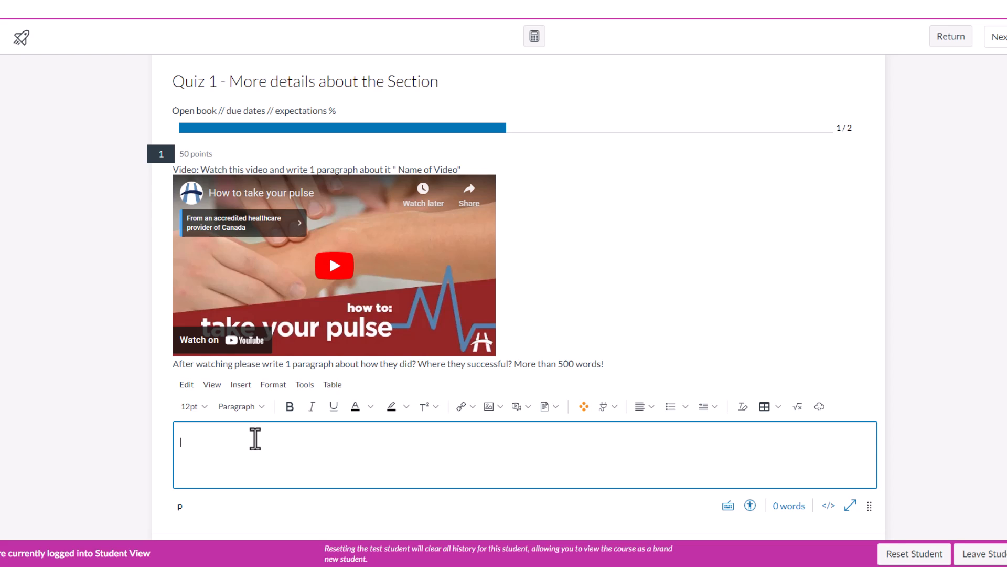
type("dsfasdfasdfsad")
scroll(944, 408, "down", 1)
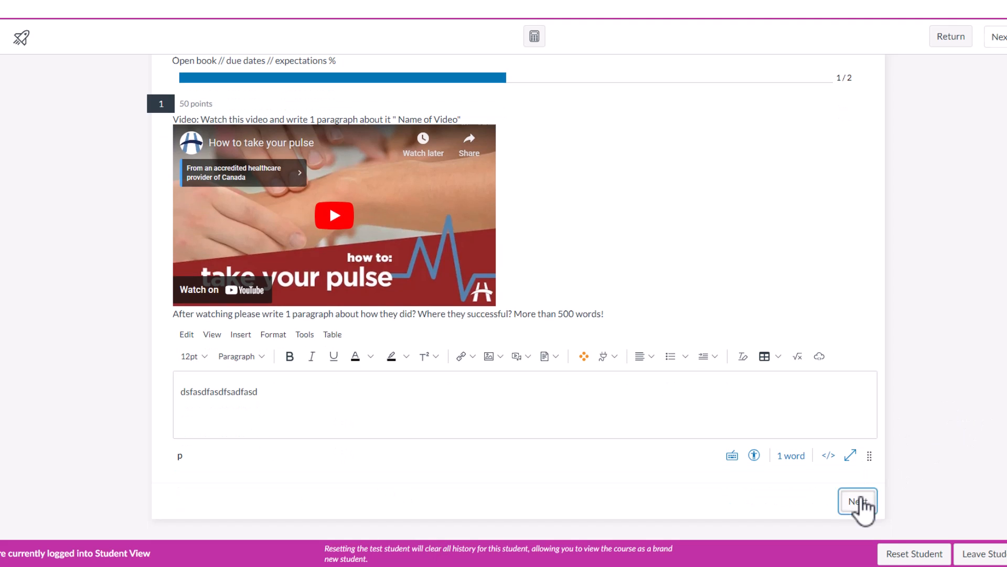
left_click(860, 507)
left_click(183, 192)
left_click(857, 268)
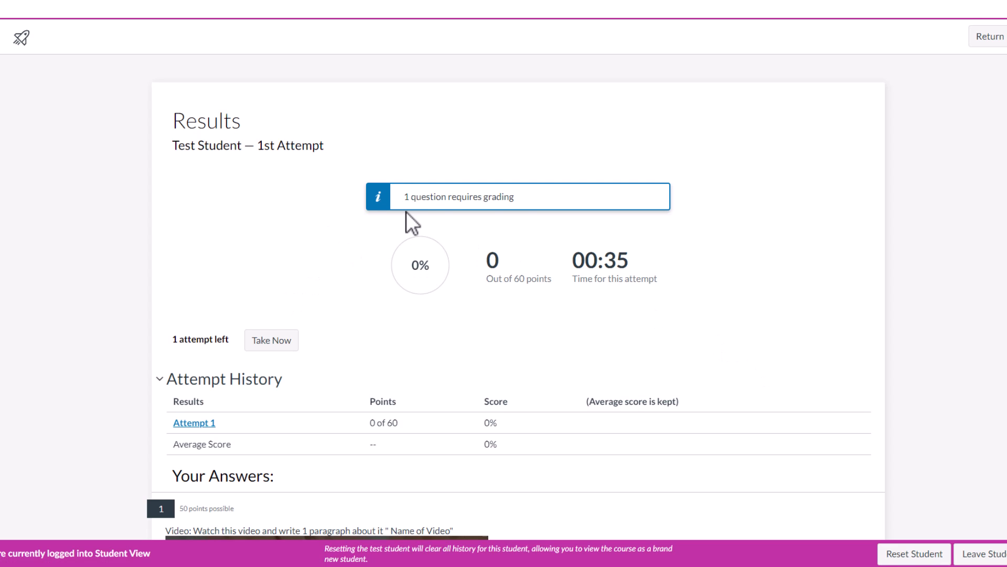
Step: Review the submitted attempt's score, attempt history, and the feedback shown for the essay and multiple choice answers
scroll(599, 235, "down", 1)
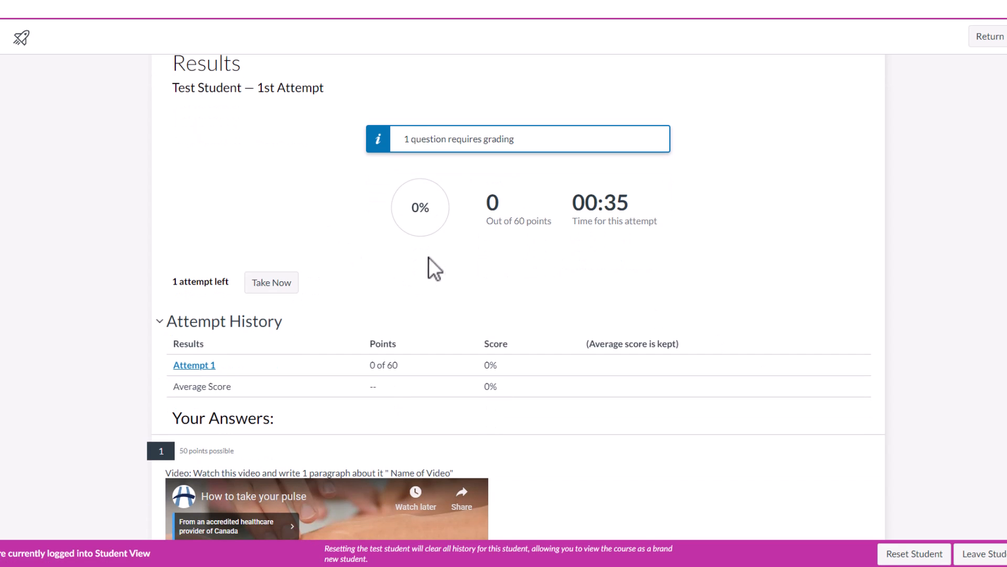
scroll(480, 296, "down", 7)
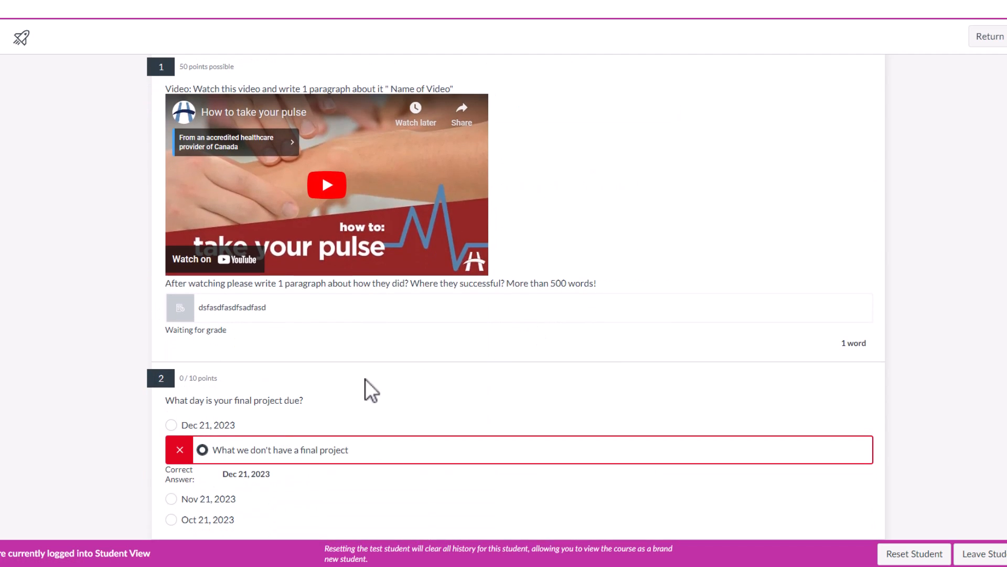
scroll(652, 396, "up", 8)
scroll(649, 392, "down", 7)
scroll(357, 336, "down", 2)
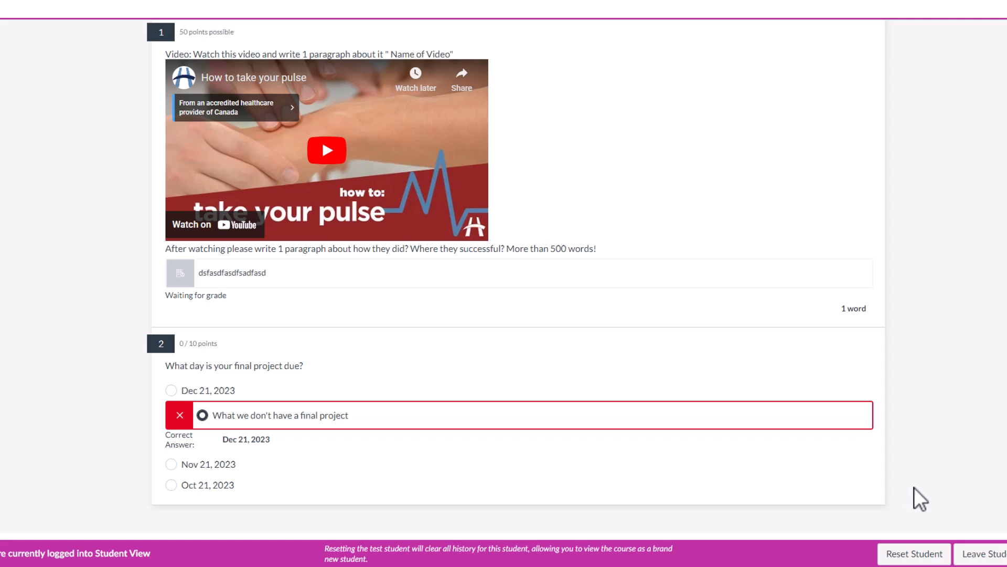
scroll(942, 454, "up", 1)
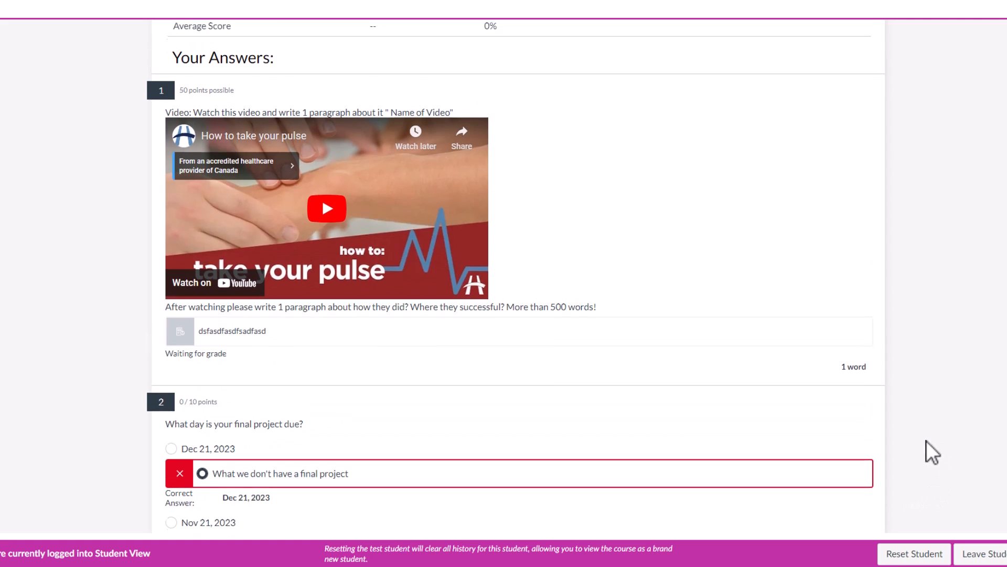
scroll(928, 442, "up", 6)
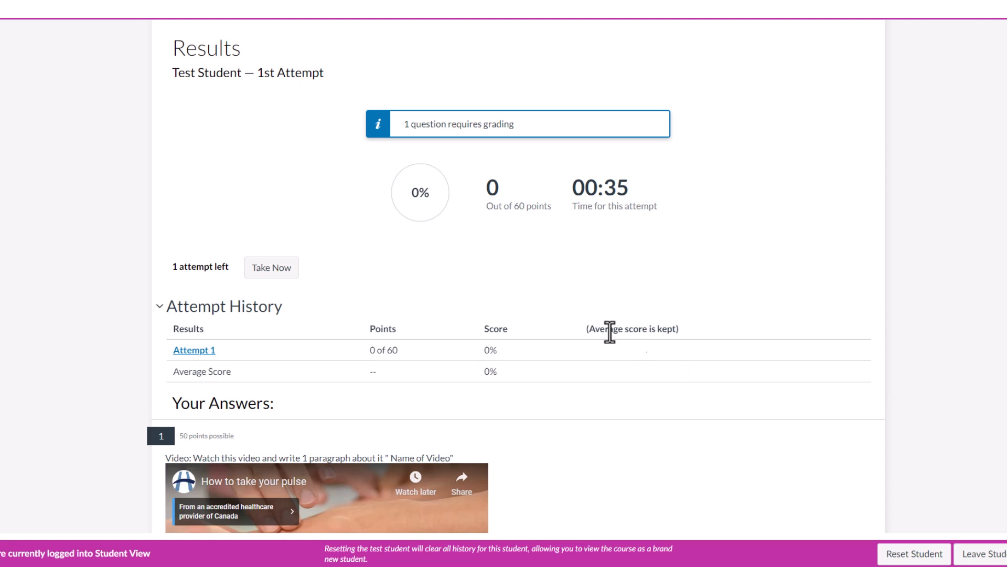
Step: Highlight the "Average score is kept" note in the attempt history, and leave Student View
left_click_drag(589, 329, 683, 329)
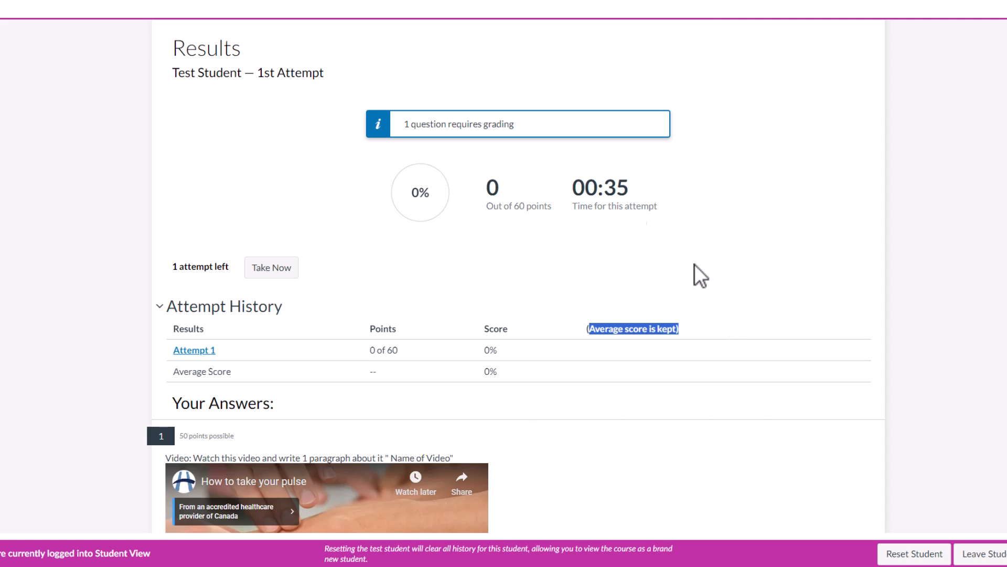
scroll(142, 168, "down", 4)
scroll(220, 220, "up", 5)
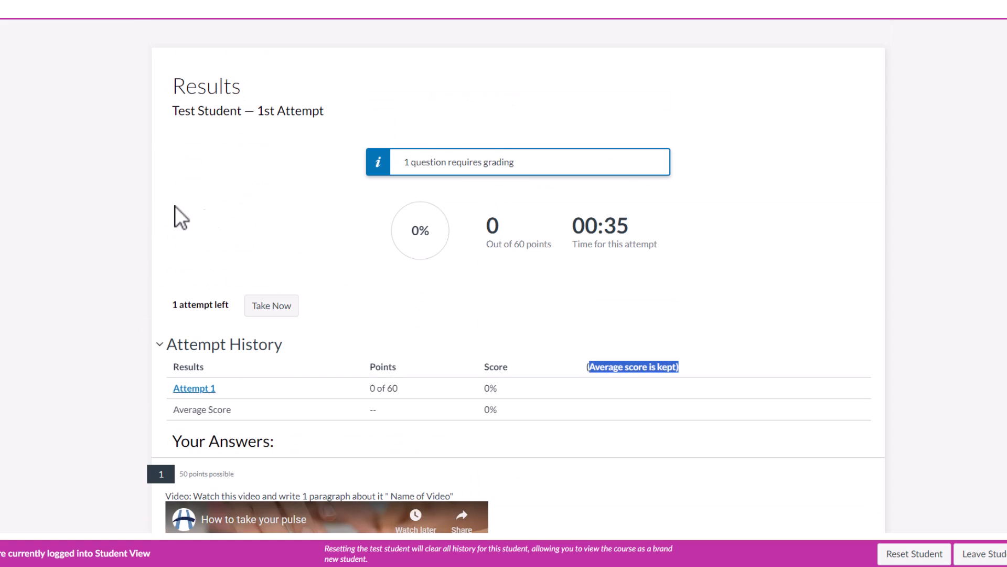
scroll(514, 139, "up", 1)
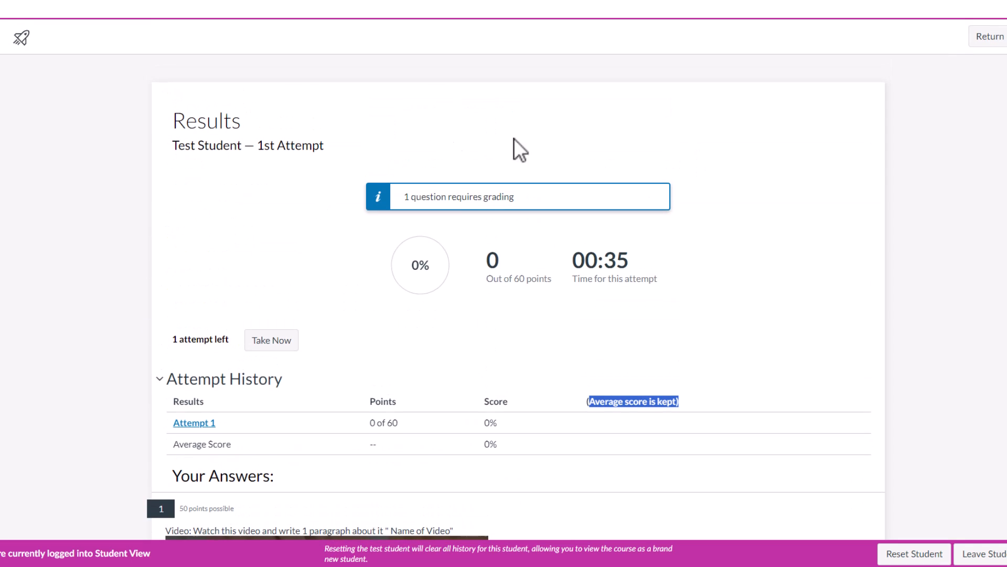
left_click(998, 554)
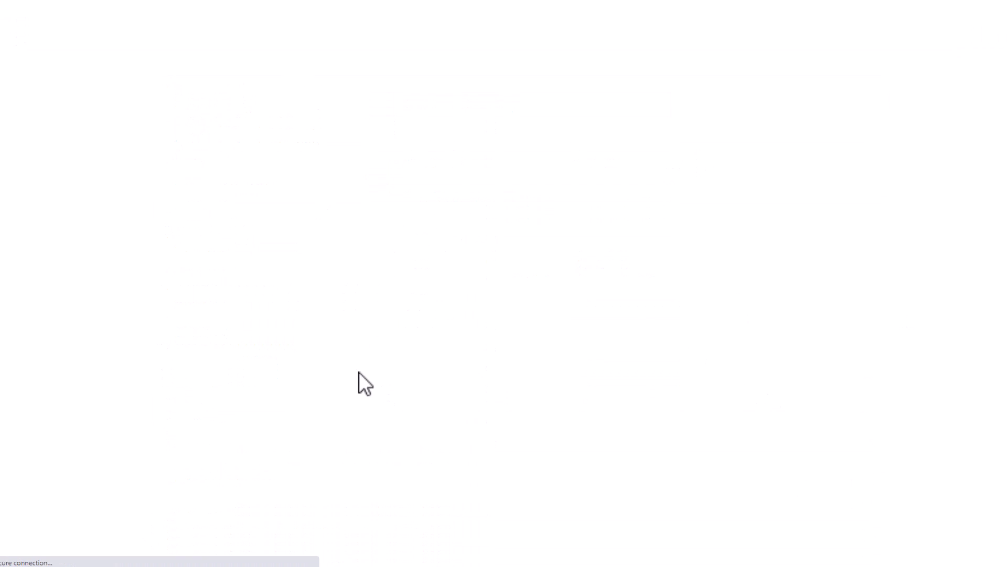